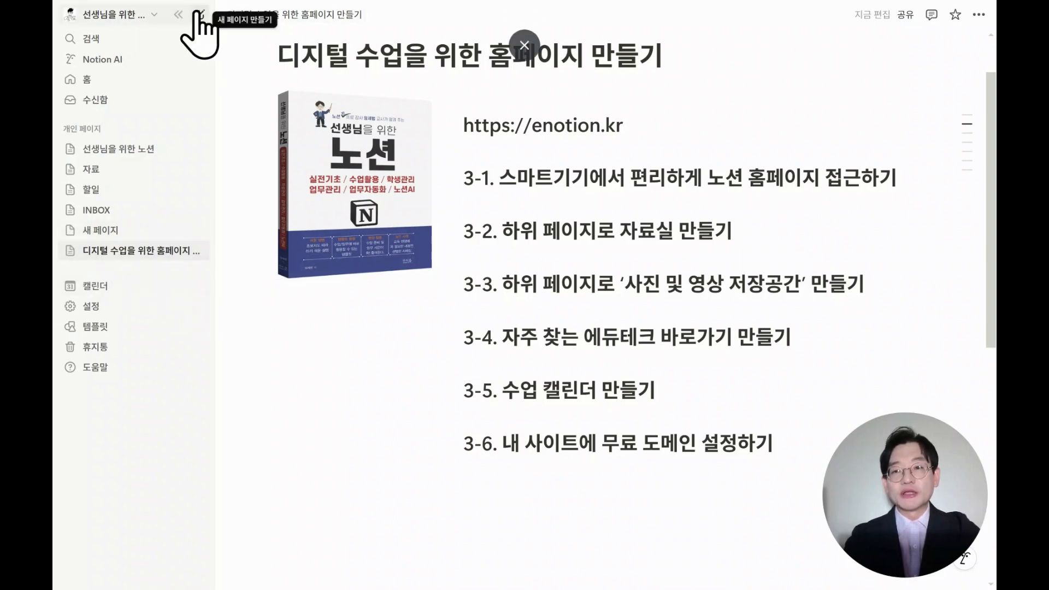
# Create a new page and title it "노션 초등학교".
pyautogui.click(134, 229)
pyautogui.click(492, 148)
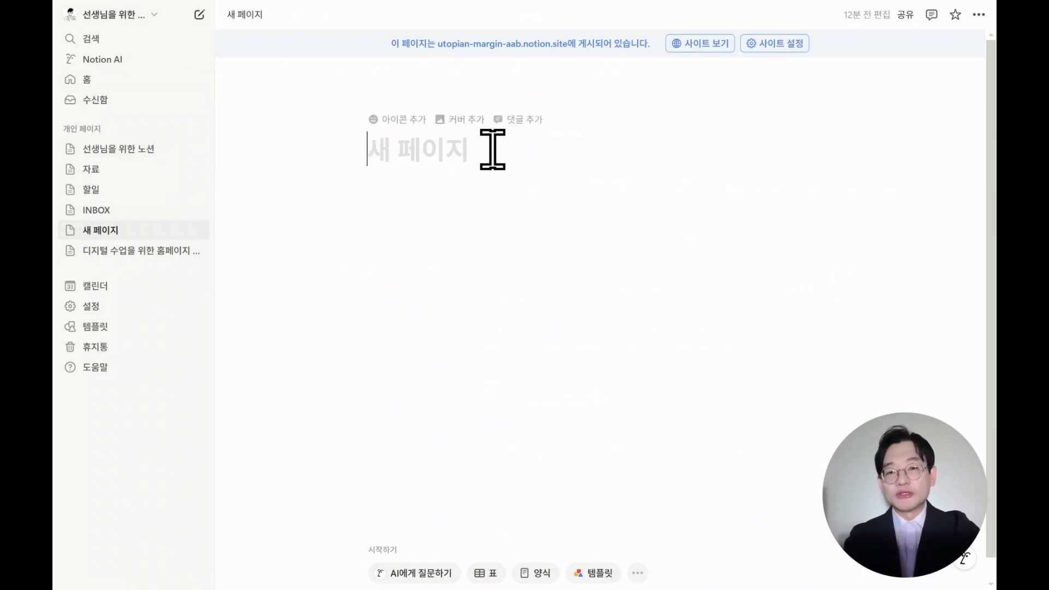
pyautogui.write('노션 촌')
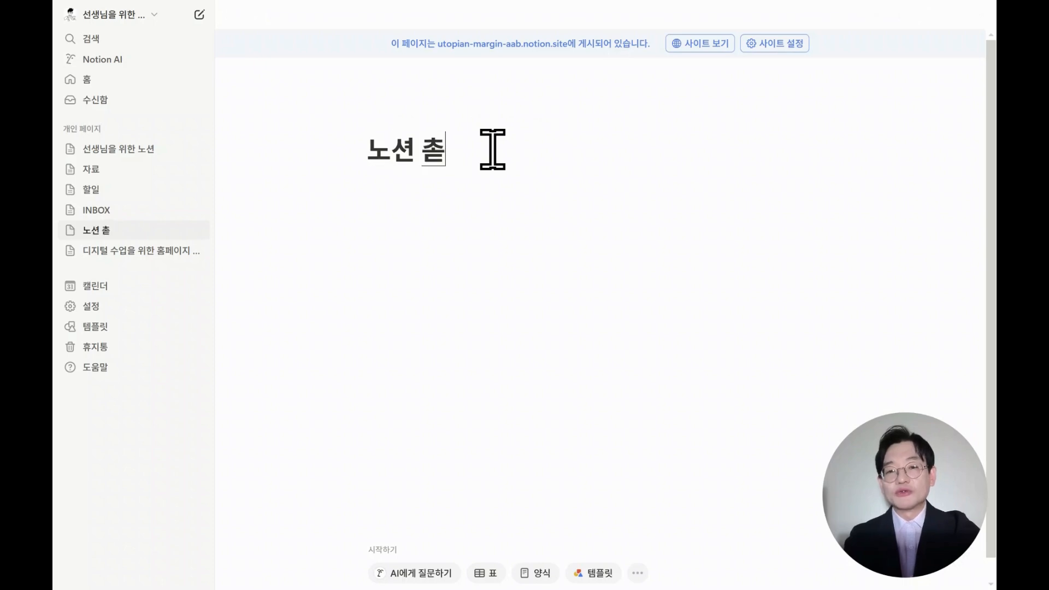
pyautogui.press('BackSpace')
pyautogui.write('등학교')
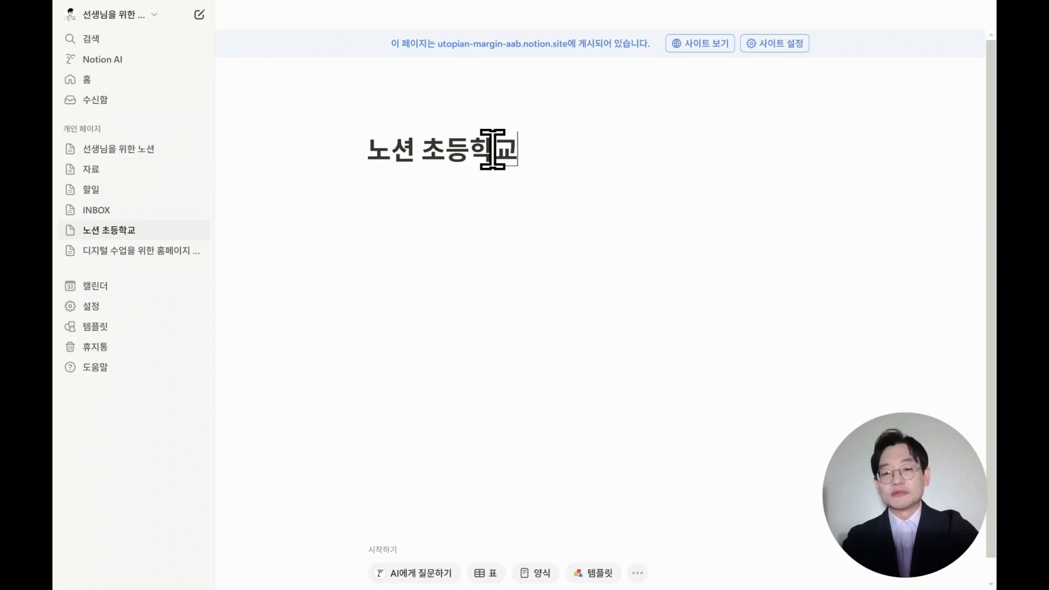
pyautogui.press('Return')
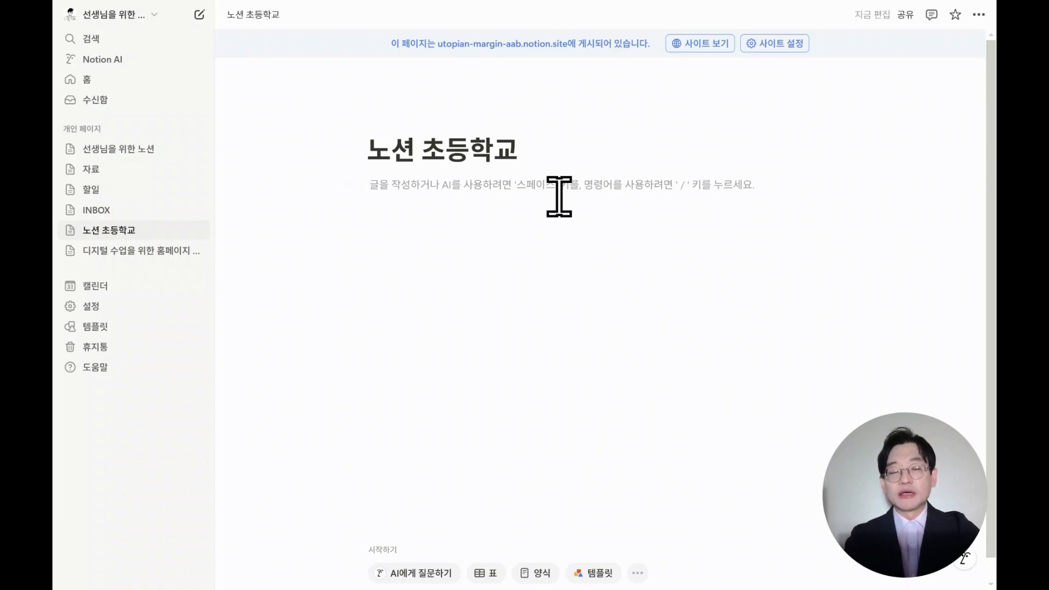
# Write an intro line below the title saying this is the teacher's Notion class.
pyautogui.write('임세범 선새님으')
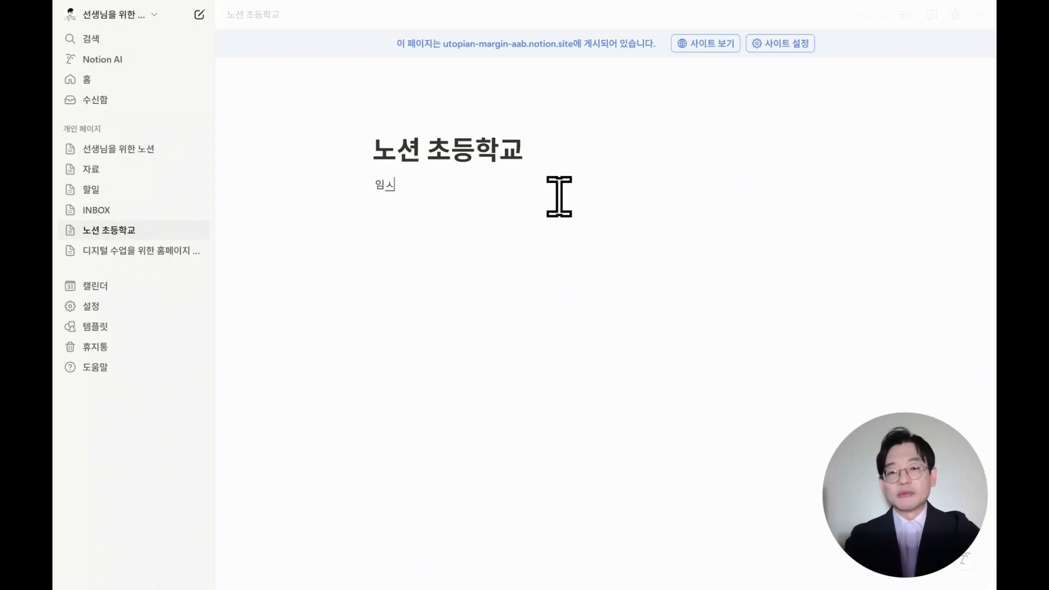
pyautogui.press('BackSpace')
pyautogui.press('BackSpace')
pyautogui.press('BackSpace')
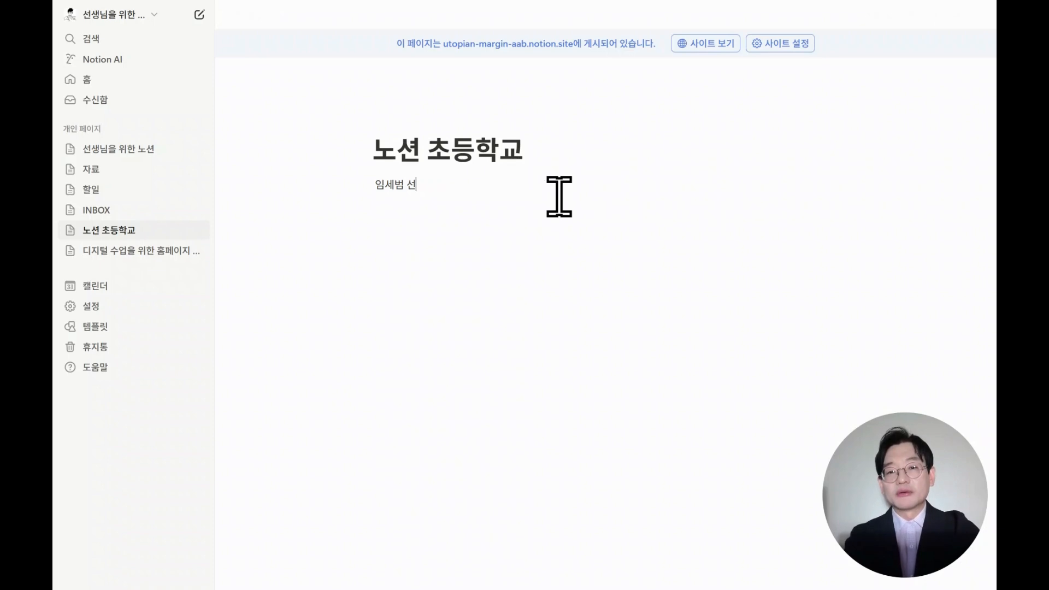
pyautogui.write('생님의 노션 클래스 입니다.')
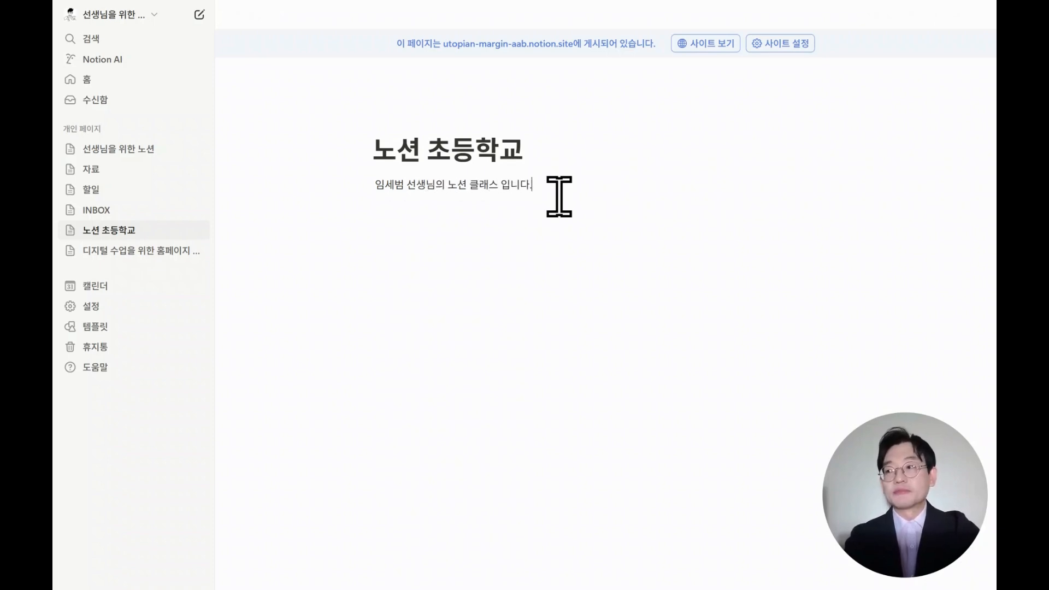
pyautogui.press('Return')
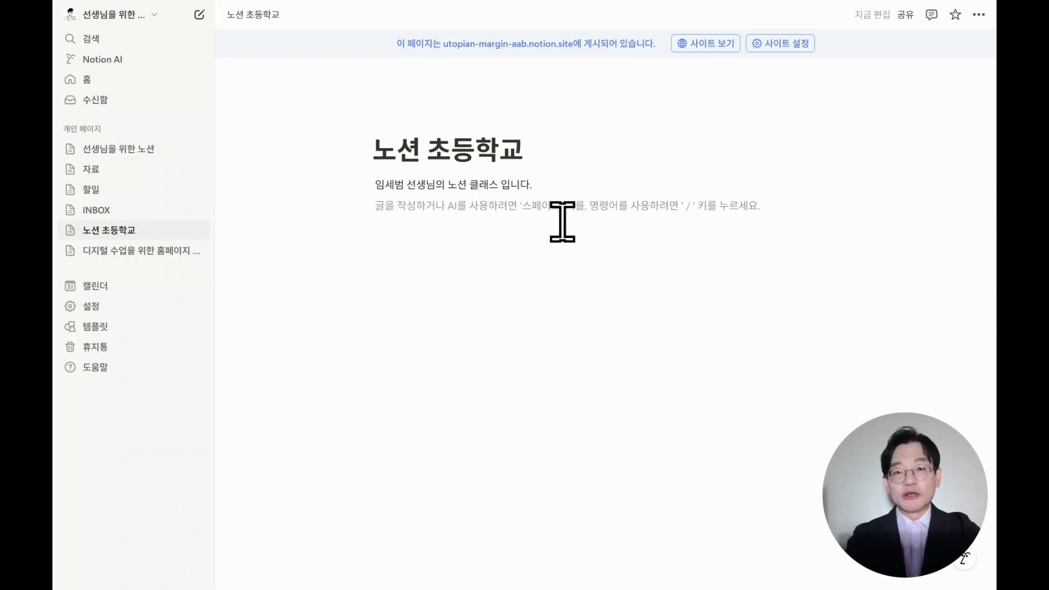
# Paste the copied 자작자작 link on the next line as a mention.
pyautogui.write('자작자작')
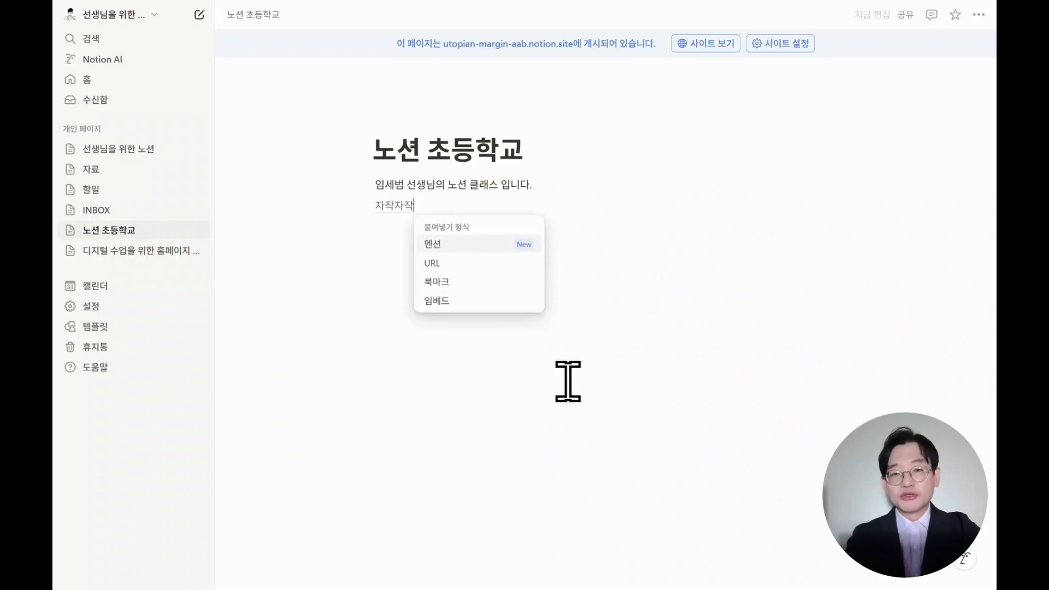
pyautogui.click(503, 245)
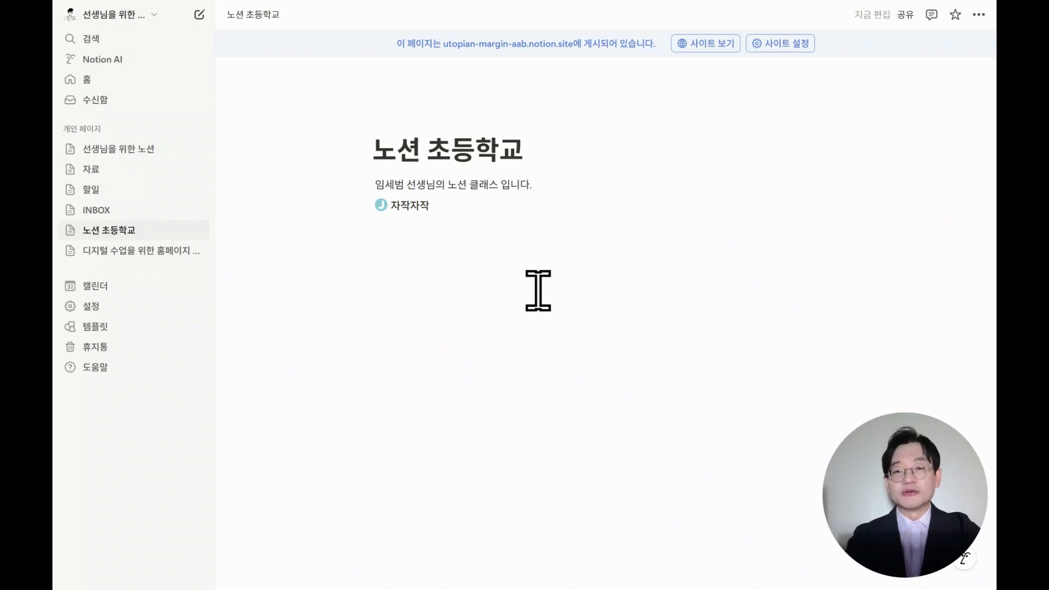
# Paste the Canva link as a mention and place it beside the 자작자작 mention in a second column.
pyautogui.click(560, 235)
pyautogui.write('홈 - Canva')
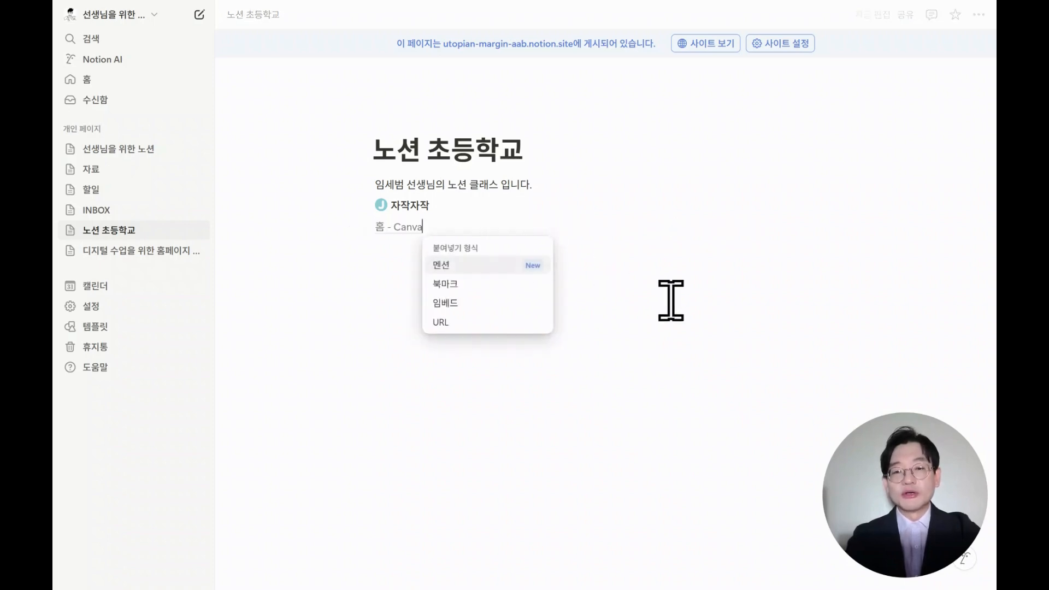
pyautogui.click(500, 267)
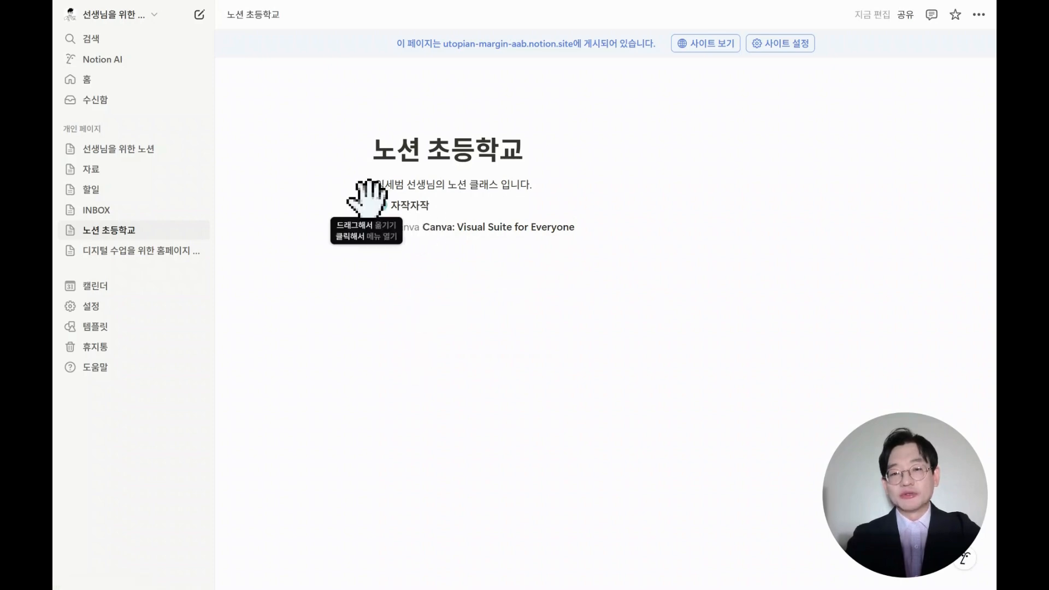
pyautogui.moveTo(366, 205); pyautogui.dragTo(341, 230)
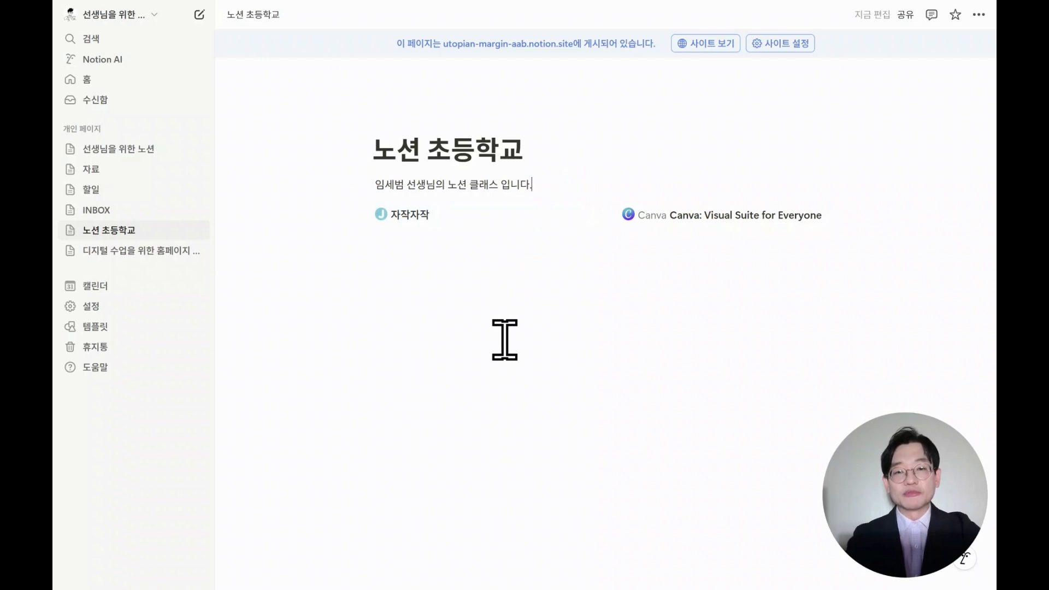
# Insert a new list view database below the links and title it "알립니다.".
pyautogui.click(492, 249)
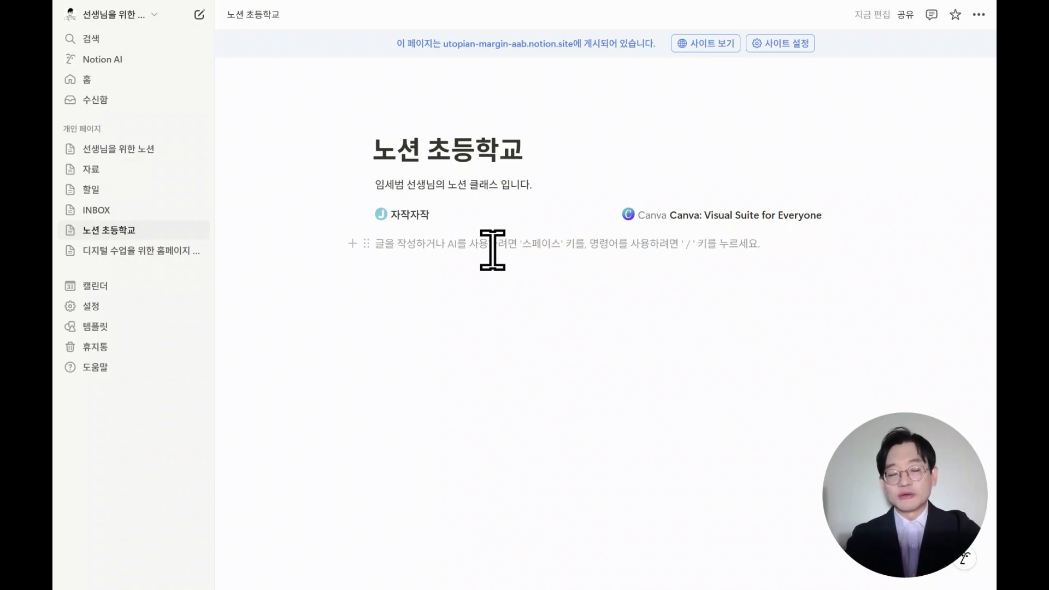
pyautogui.write('/리스트')
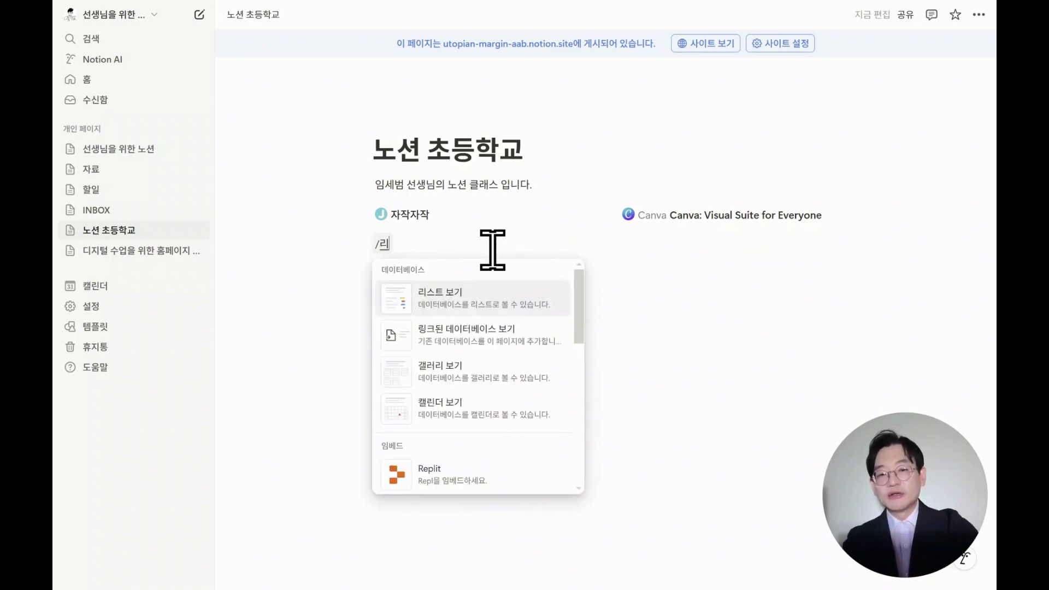
pyautogui.click(461, 301)
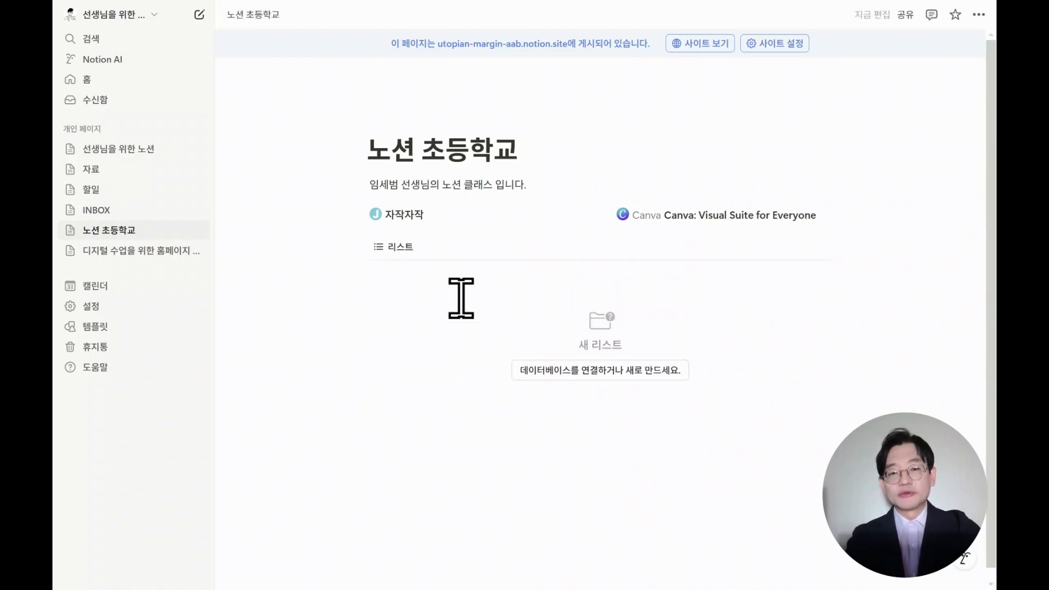
pyautogui.click(642, 373)
pyautogui.click(835, 325)
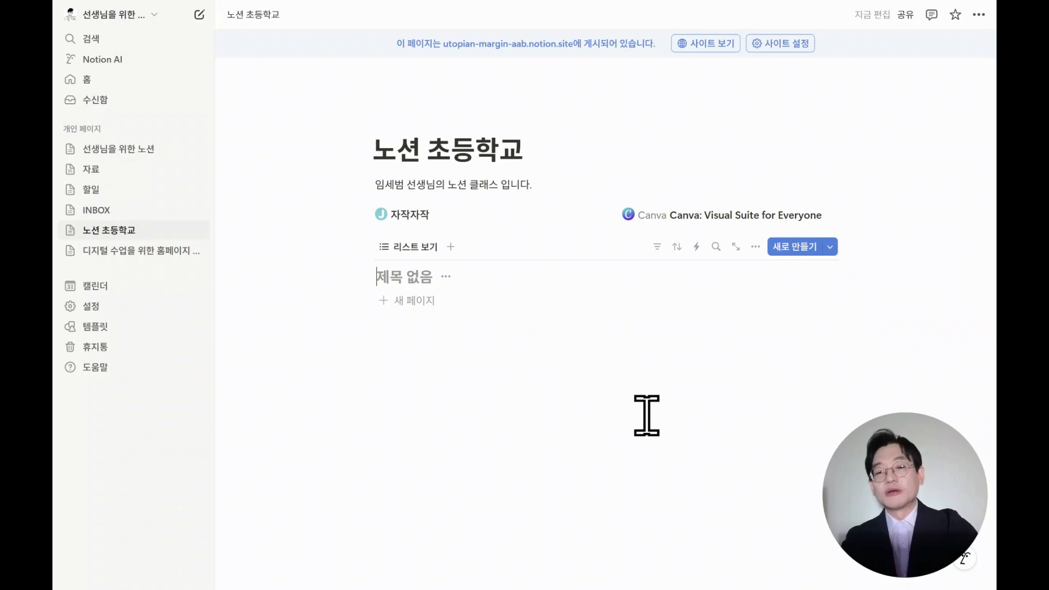
pyautogui.write('알립니다.')
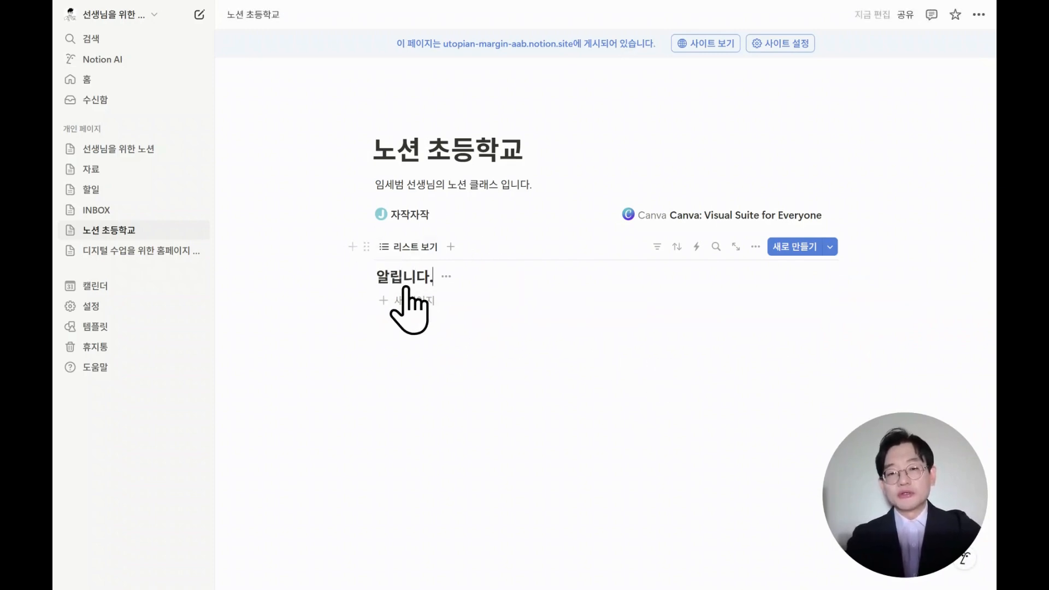
# Rename the list view to "알립니다" and hide the database title.
pyautogui.click(421, 247)
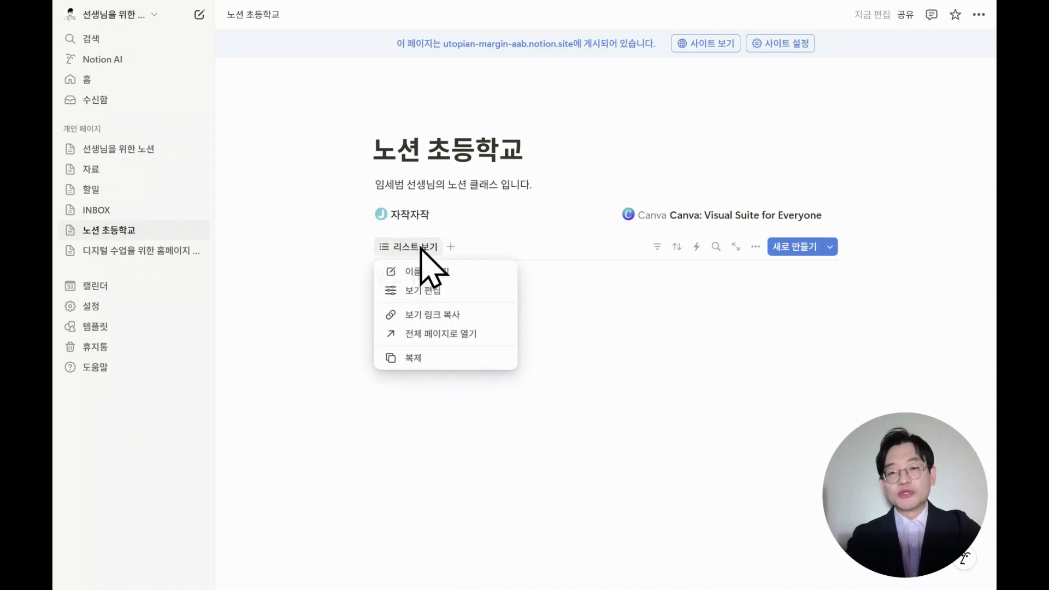
pyautogui.click(437, 271)
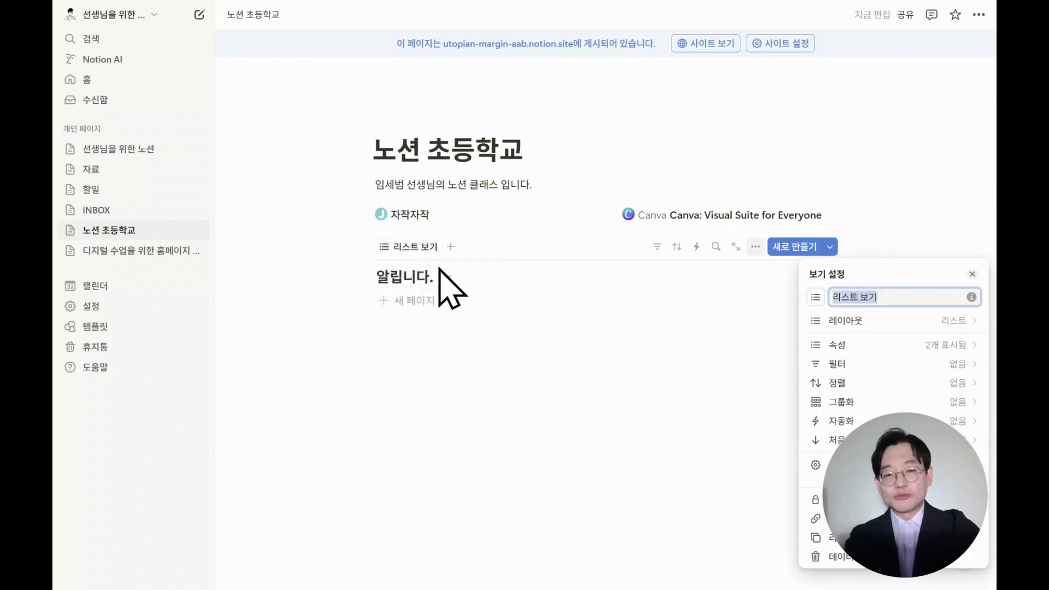
pyautogui.write('알립니다')
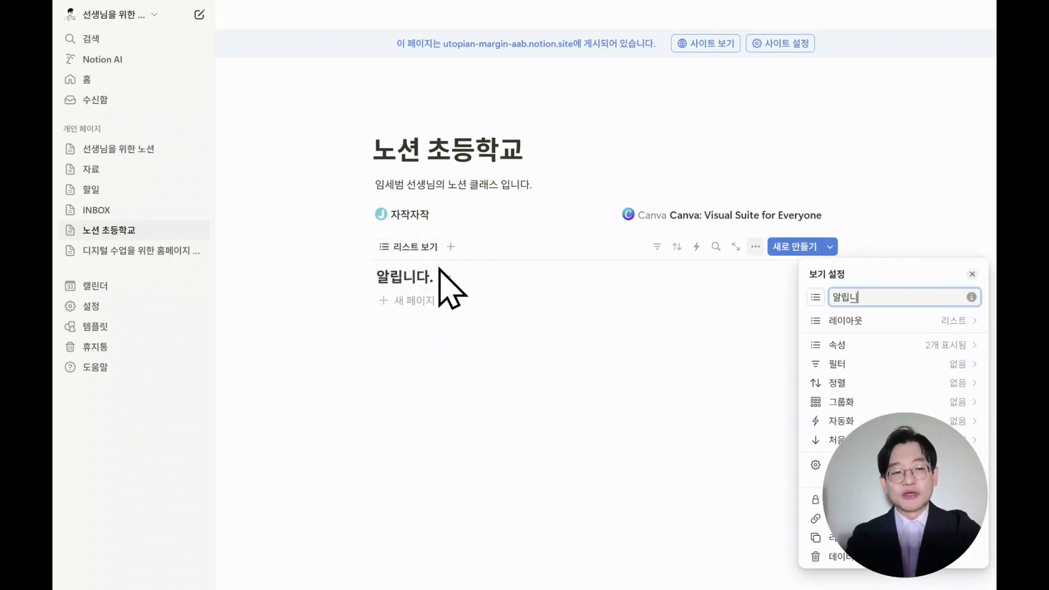
pyautogui.click(409, 247)
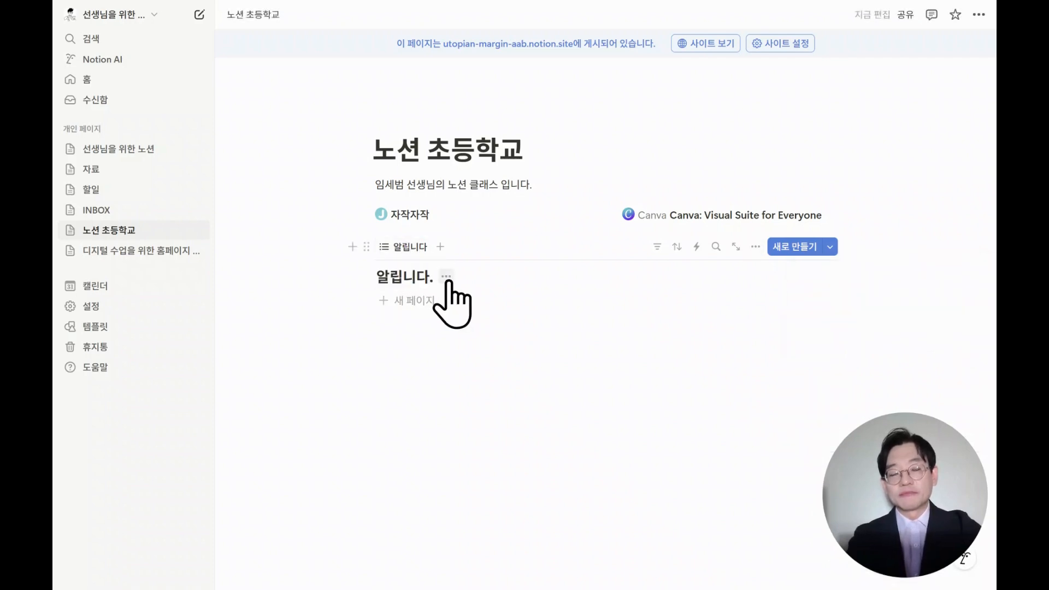
pyautogui.click(447, 277)
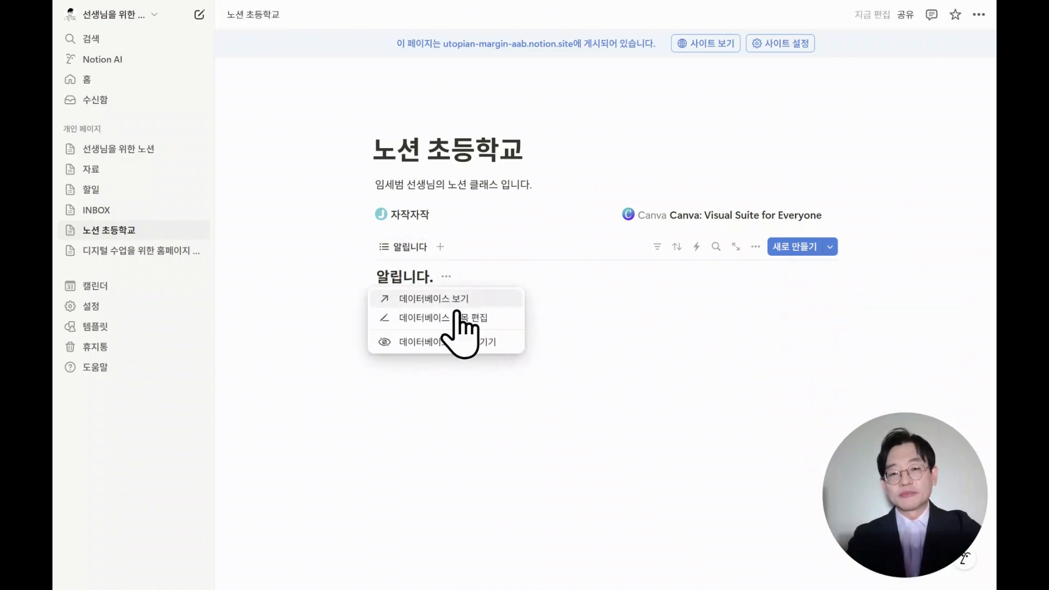
pyautogui.click(458, 343)
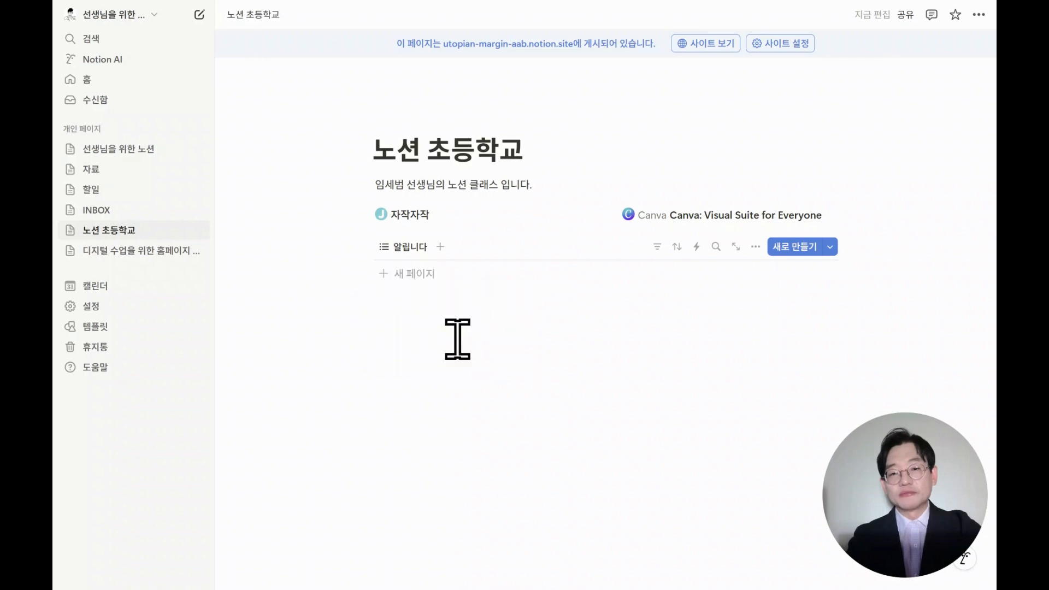
# Add a new page to the list named "2025 신학기 진단평가 안내".
pyautogui.click(421, 278)
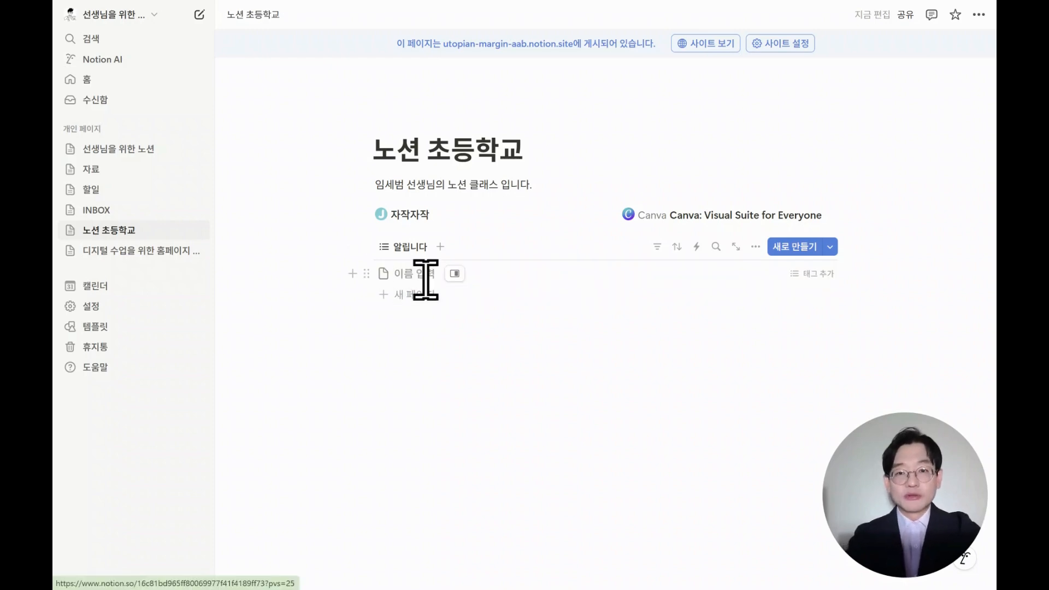
pyautogui.write('2025')
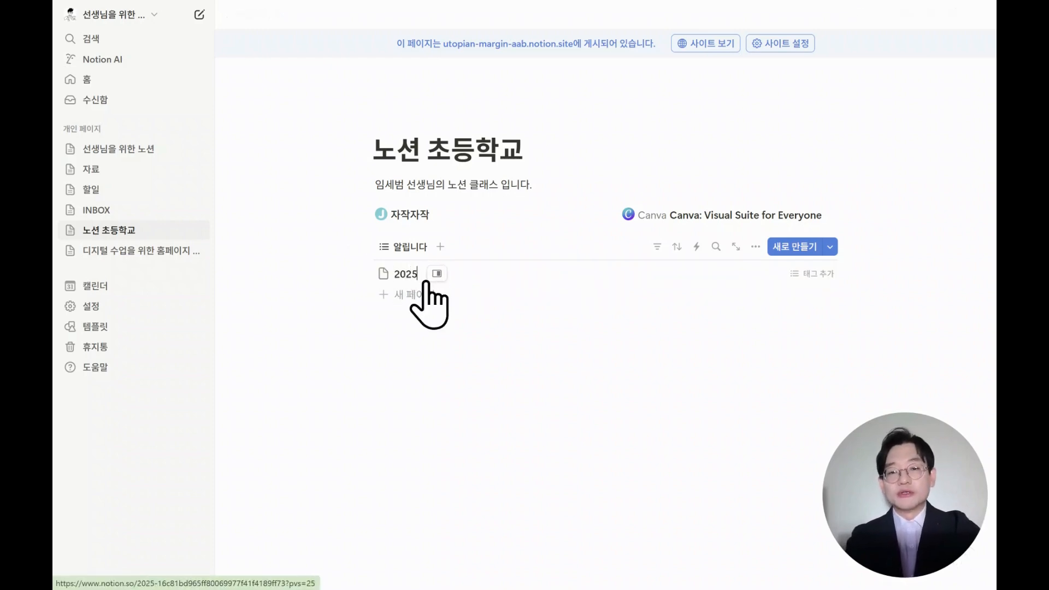
pyautogui.write(' 1학기 진단평')
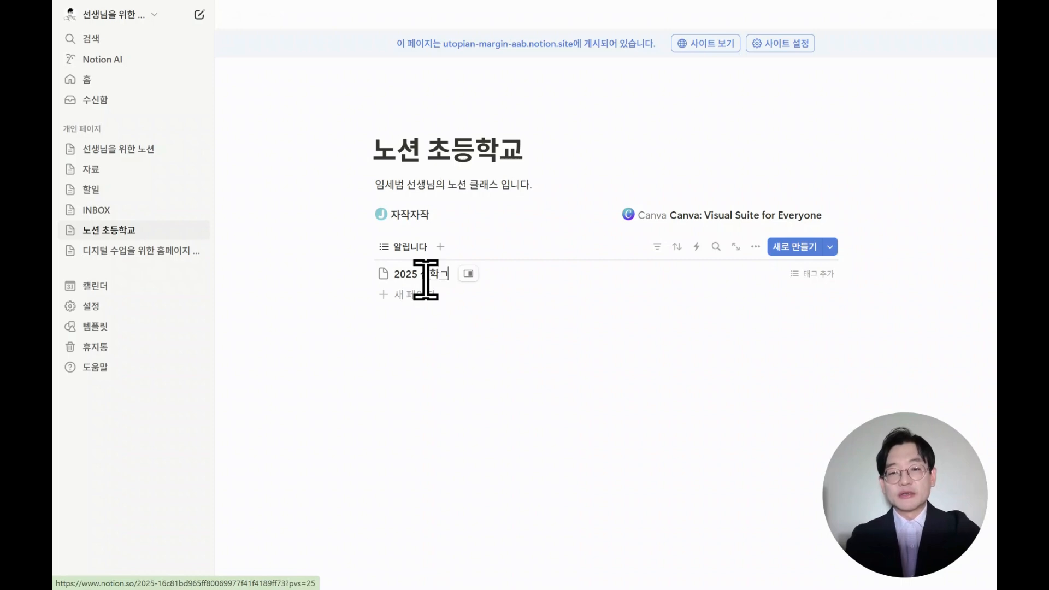
pyautogui.write('가 안내')
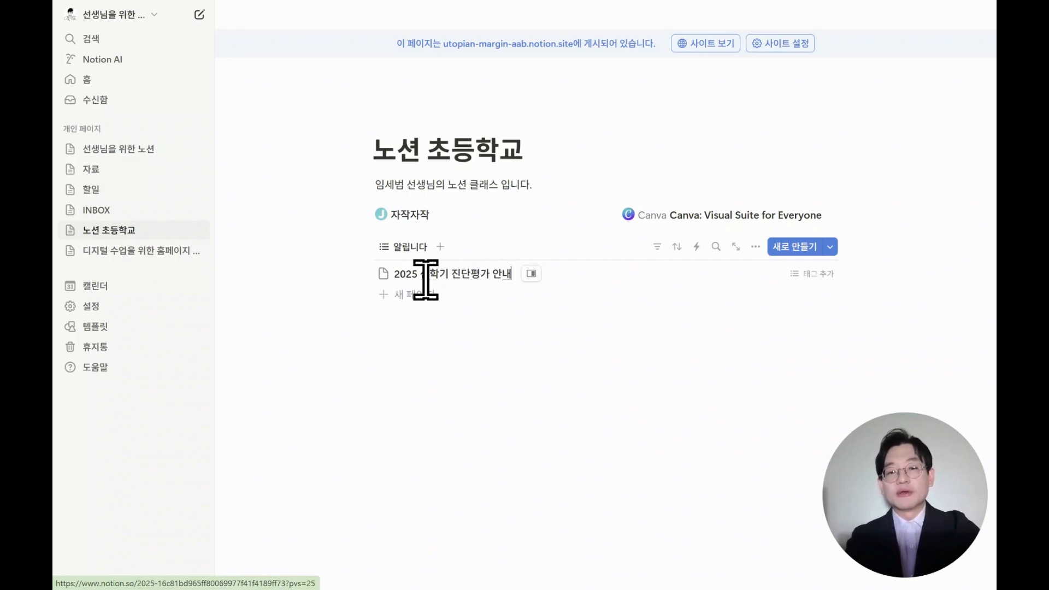
pyautogui.press('Escape')
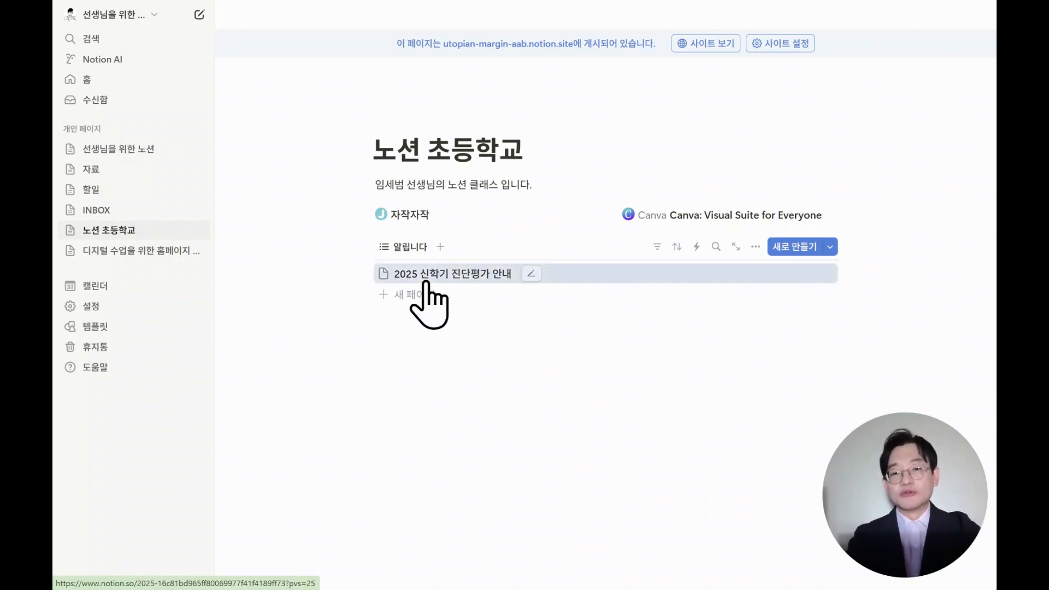
pyautogui.click(559, 180)
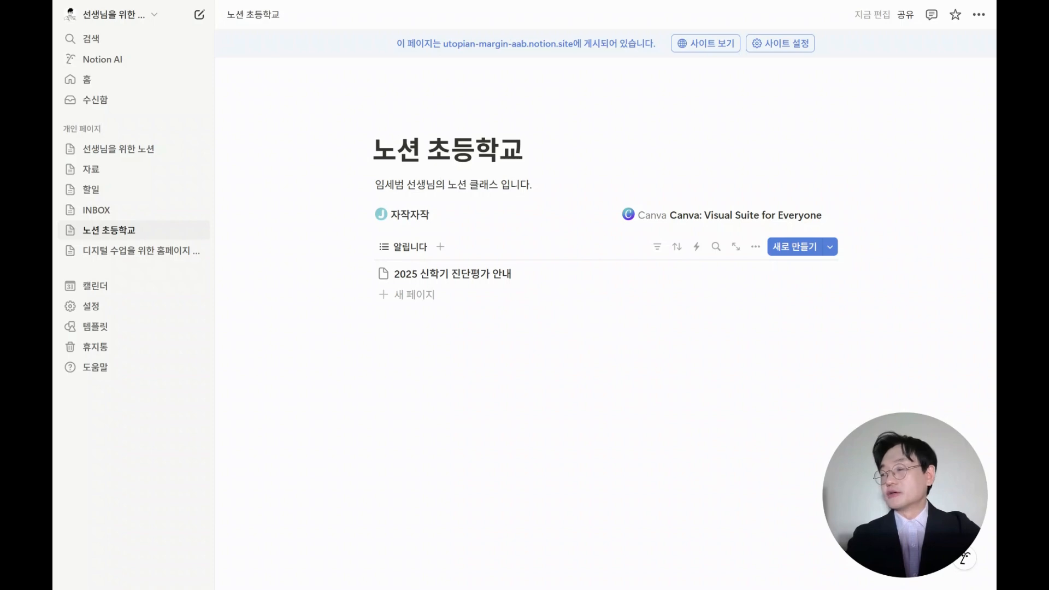
# Drag the three .hwp files 결석계, 봉사활동계획보고서 and 체험학습신청보고서 from the 찌르레기 folder into the list.
pyautogui.moveTo(58, 234); pyautogui.dragTo(361, 345)
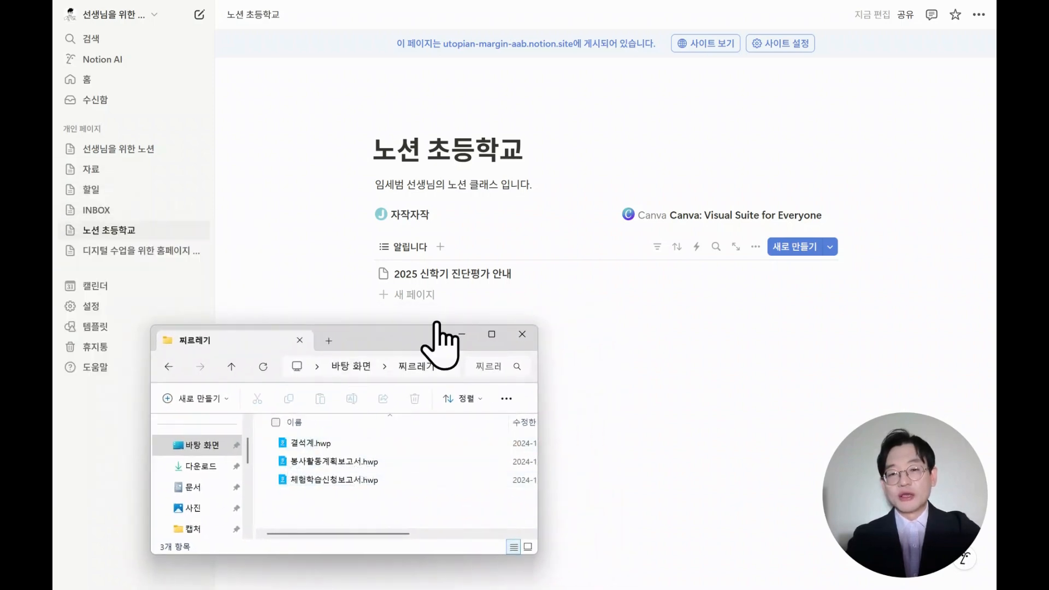
pyautogui.click(306, 442)
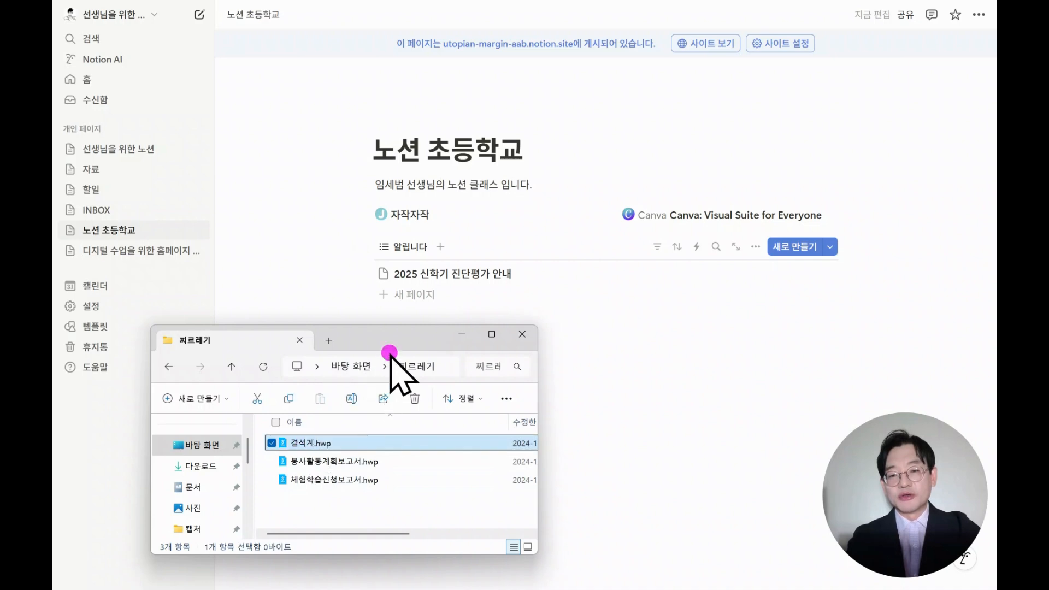
pyautogui.moveTo(390, 354); pyautogui.dragTo(425, 295)
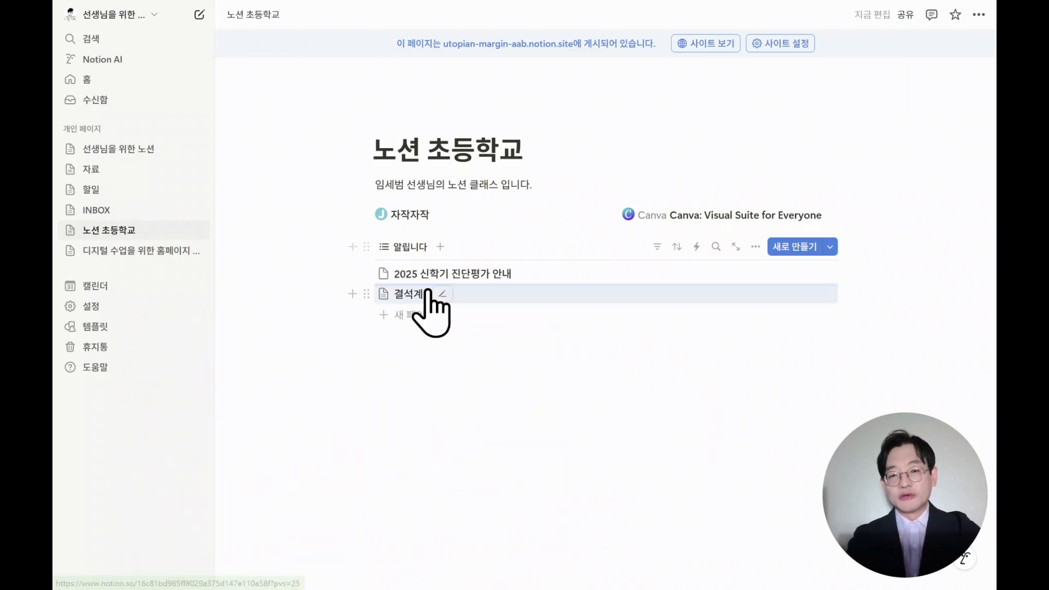
pyautogui.hotkey('alt', 'Tab')
pyautogui.moveTo(332, 460); pyautogui.dragTo(448, 309)
pyautogui.hotkey('alt', 'Tab')
pyautogui.moveTo(322, 480); pyautogui.dragTo(579, 350)
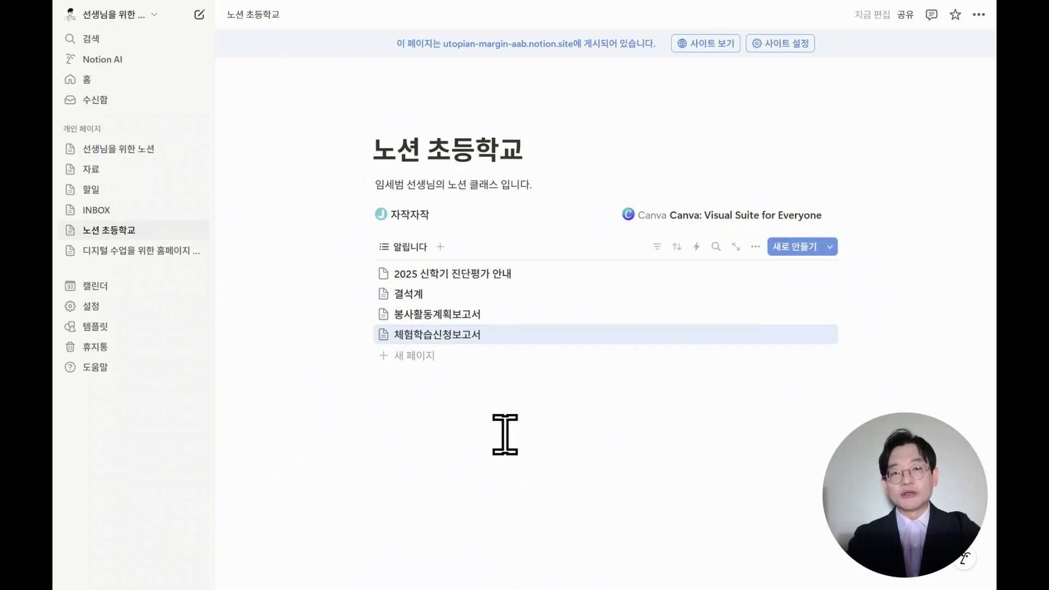
pyautogui.click(467, 381)
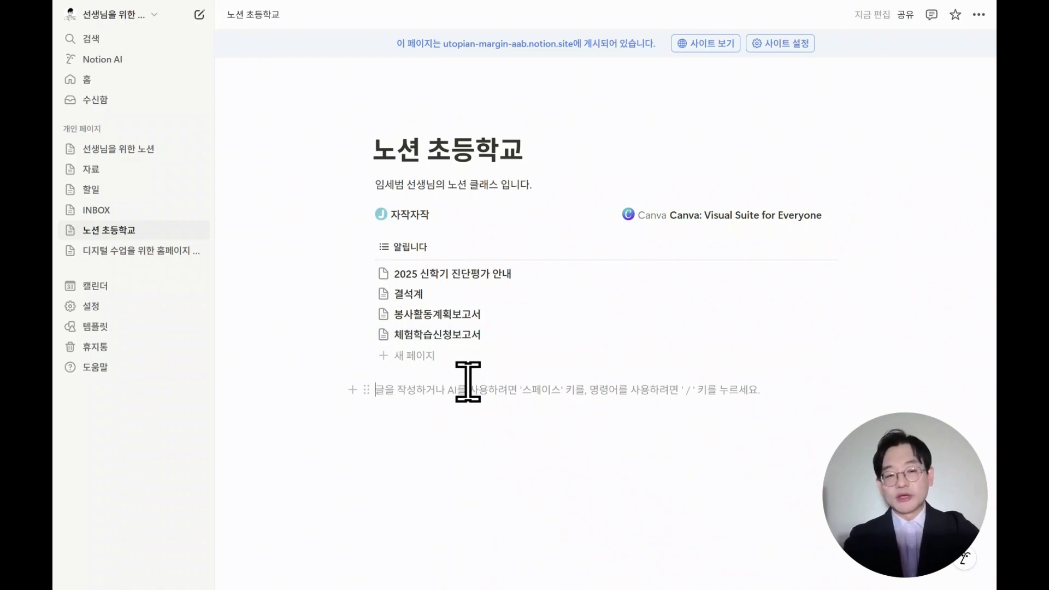
# Insert a new calendar view database below the announcements list.
pyautogui.write('/캘린')
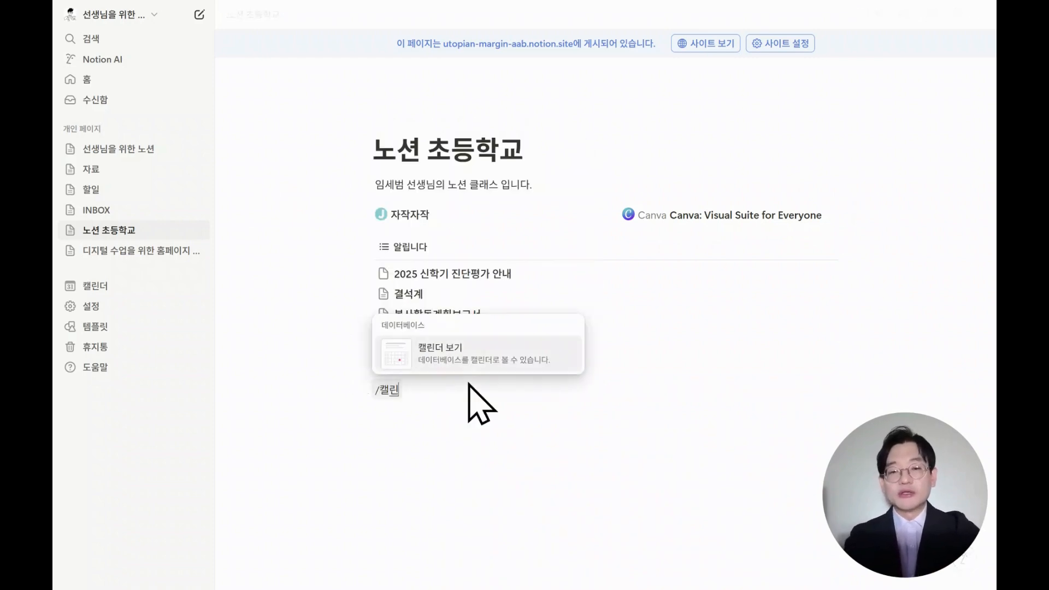
pyautogui.write('더')
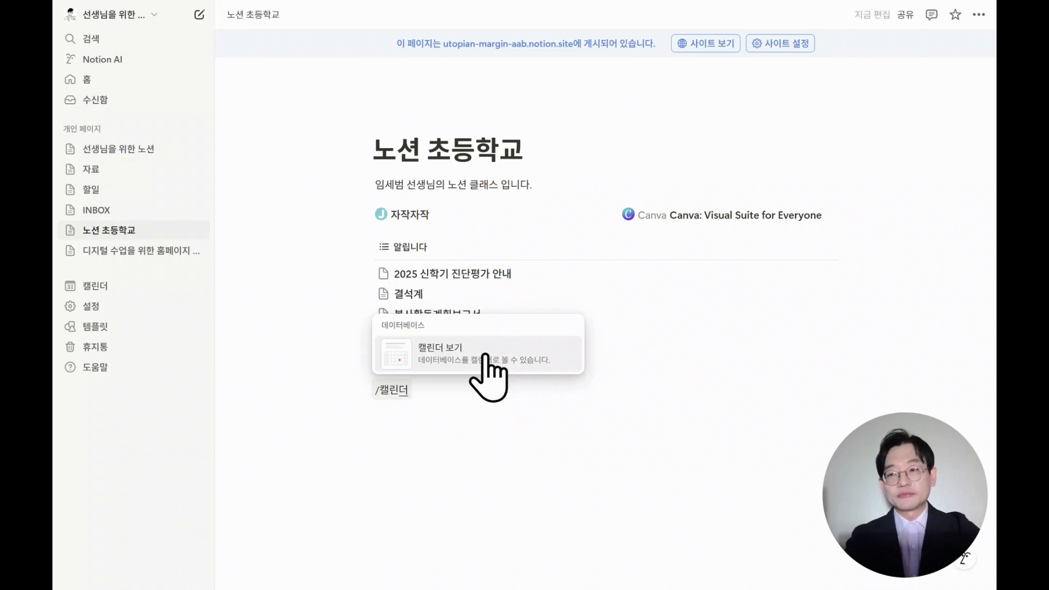
pyautogui.click(488, 359)
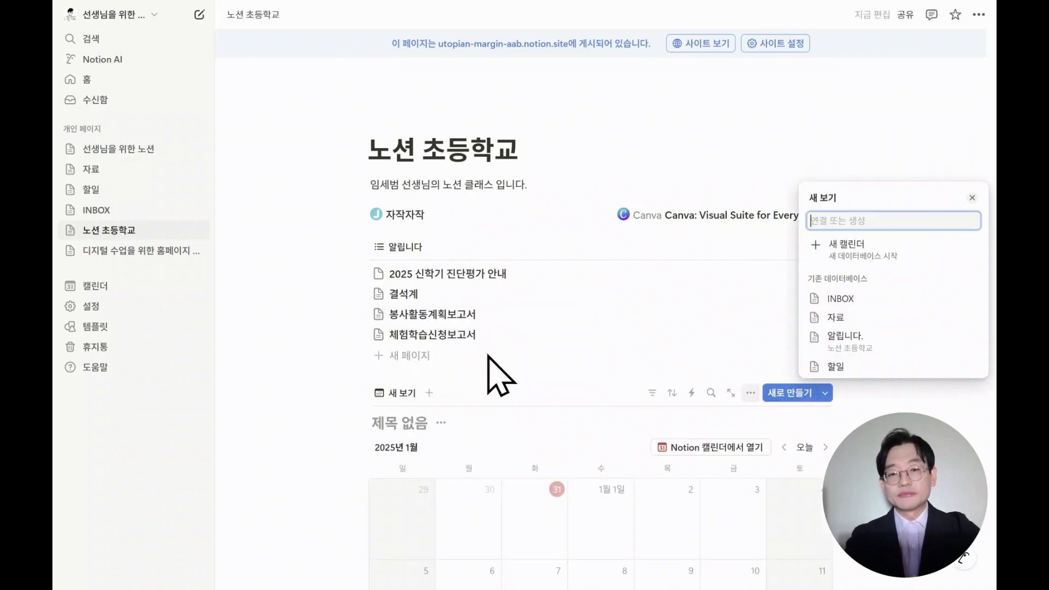
pyautogui.click(943, 247)
pyautogui.scroll(-4, 913, 339)
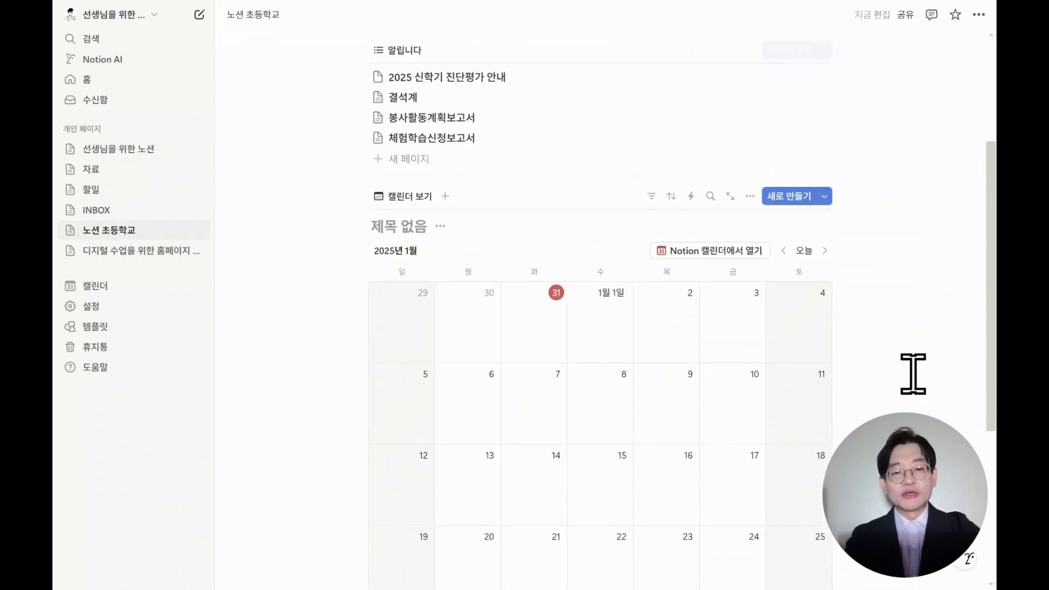
pyautogui.scroll(-1, 912, 373)
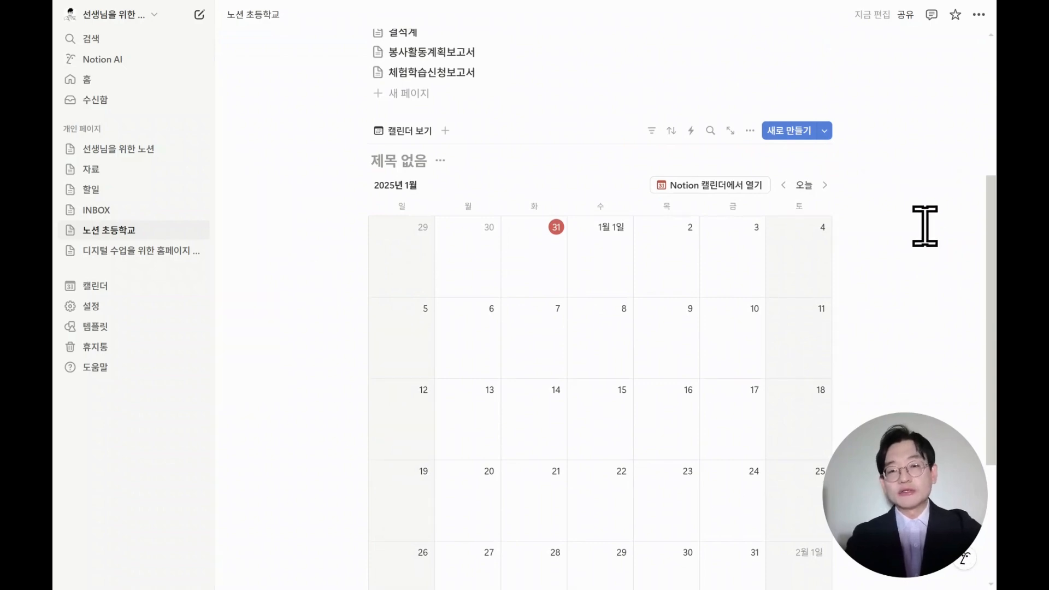
pyautogui.scroll(3, 714, 313)
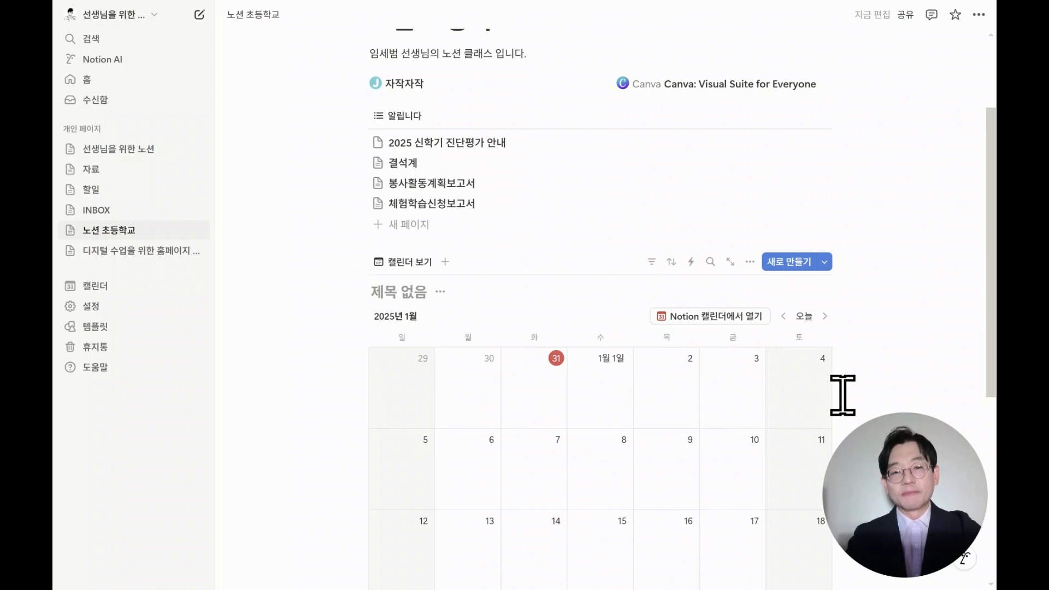
# Title the new calendar database "수업 자료".
pyautogui.click(436, 290)
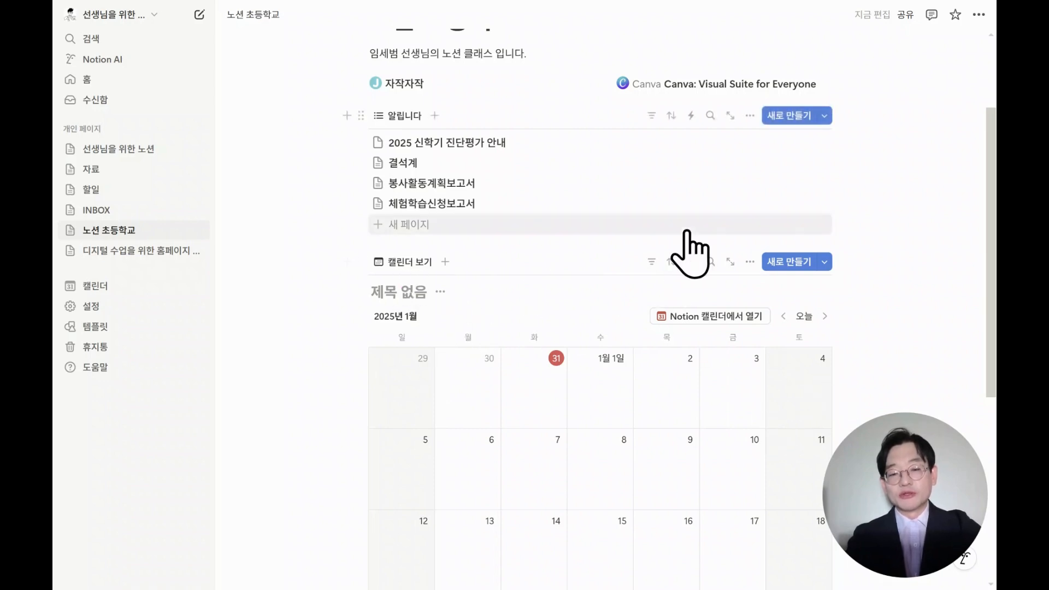
pyautogui.write('수업 자료')
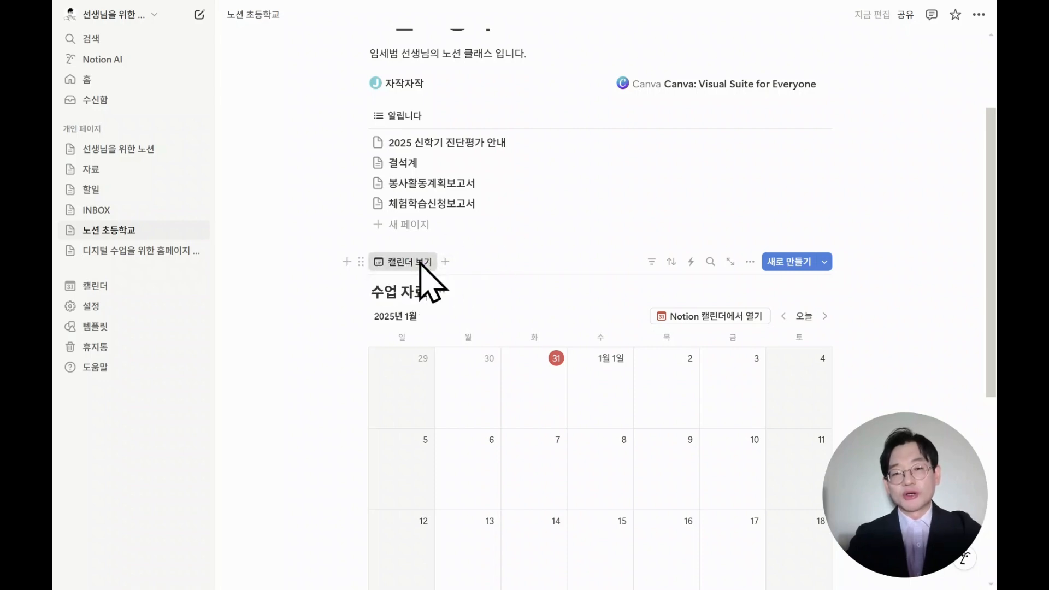
# Rename the calendar view to "수업 시간표" and hide the database title.
pyautogui.click(420, 263)
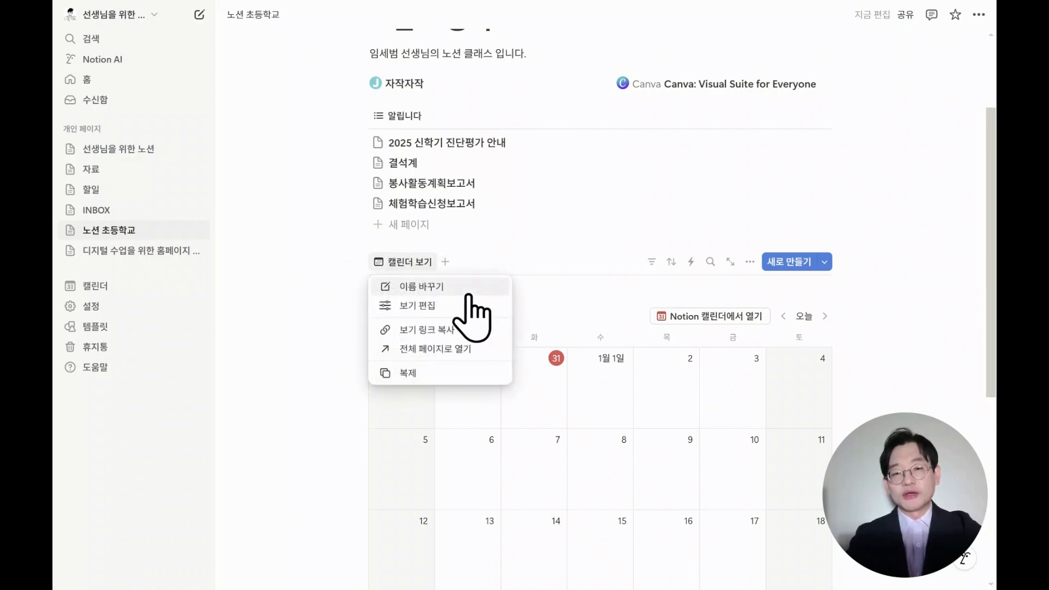
pyautogui.click(469, 290)
pyautogui.write('쉬')
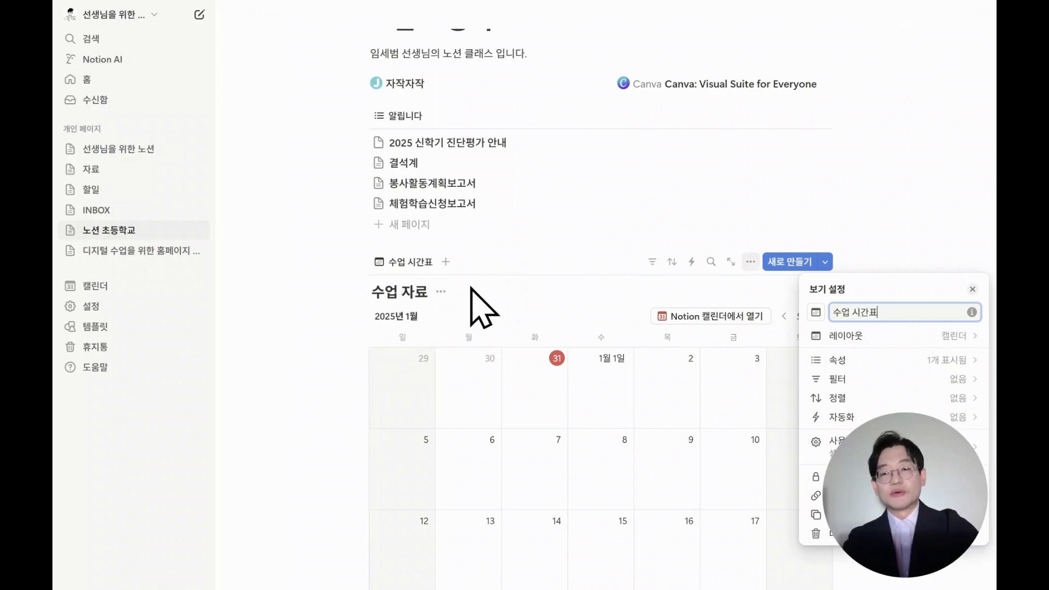
pyautogui.click(470, 289)
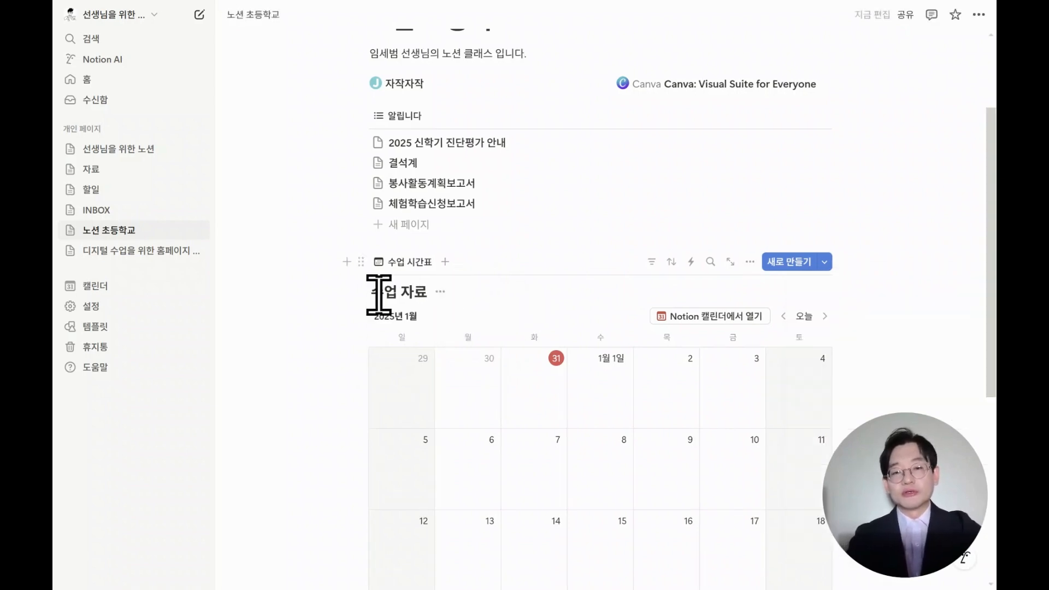
pyautogui.click(442, 295)
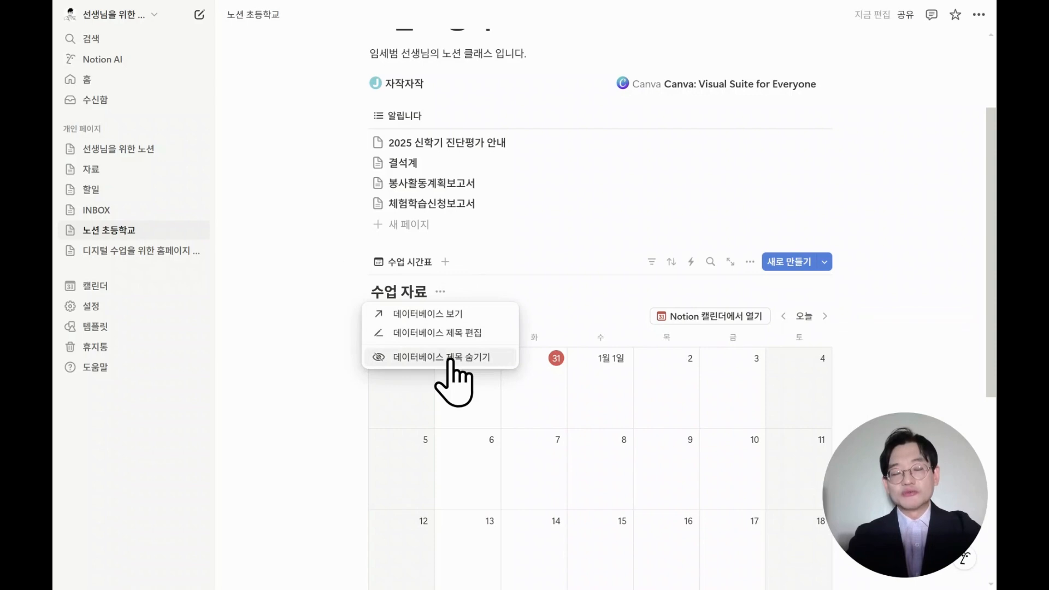
pyautogui.click(450, 357)
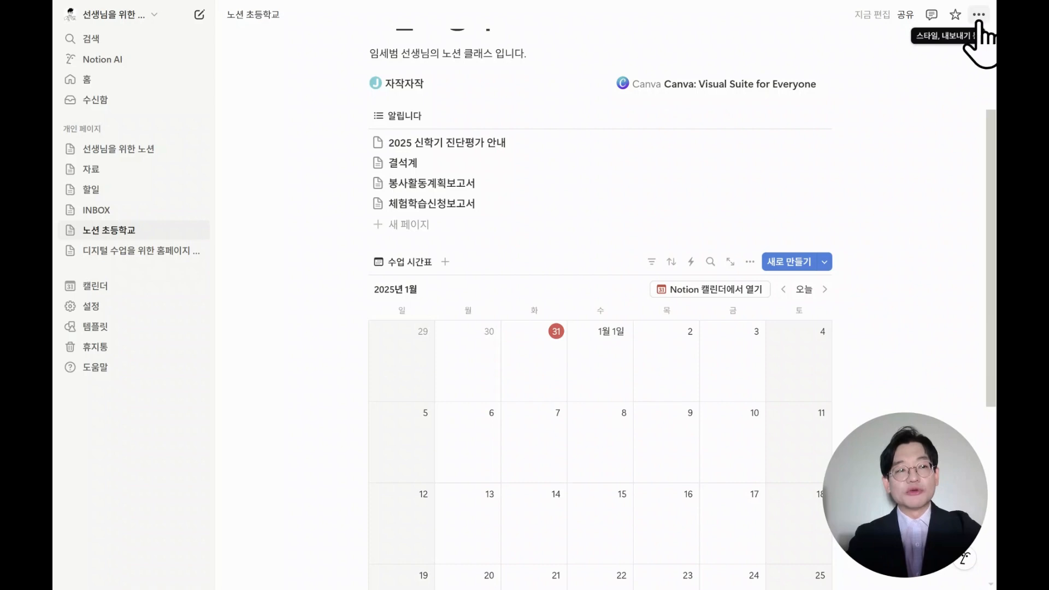
# Turn on full width for the 노션 초등학교 page.
pyautogui.click(978, 17)
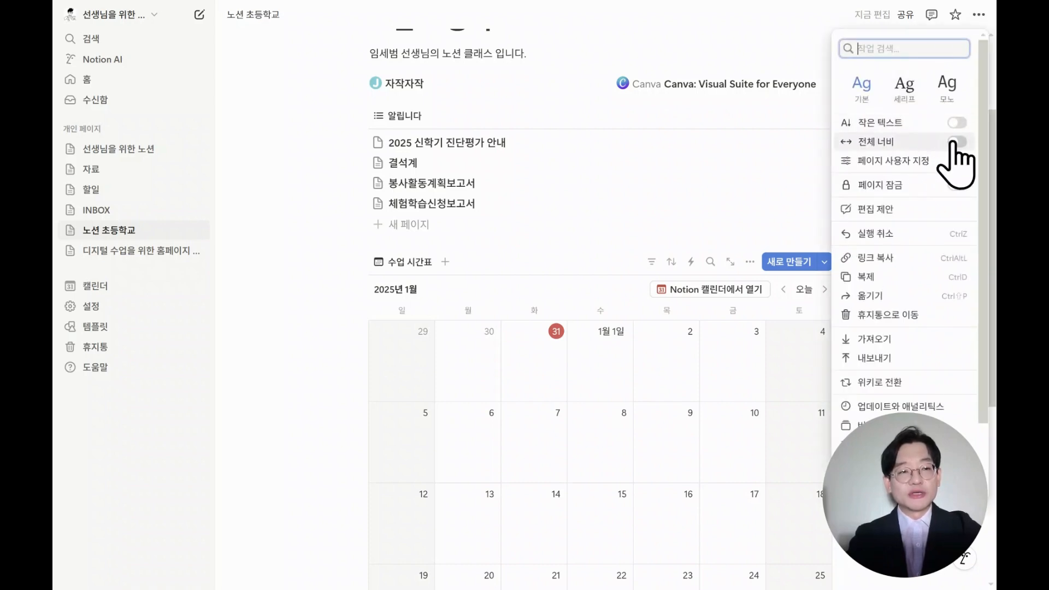
pyautogui.click(956, 143)
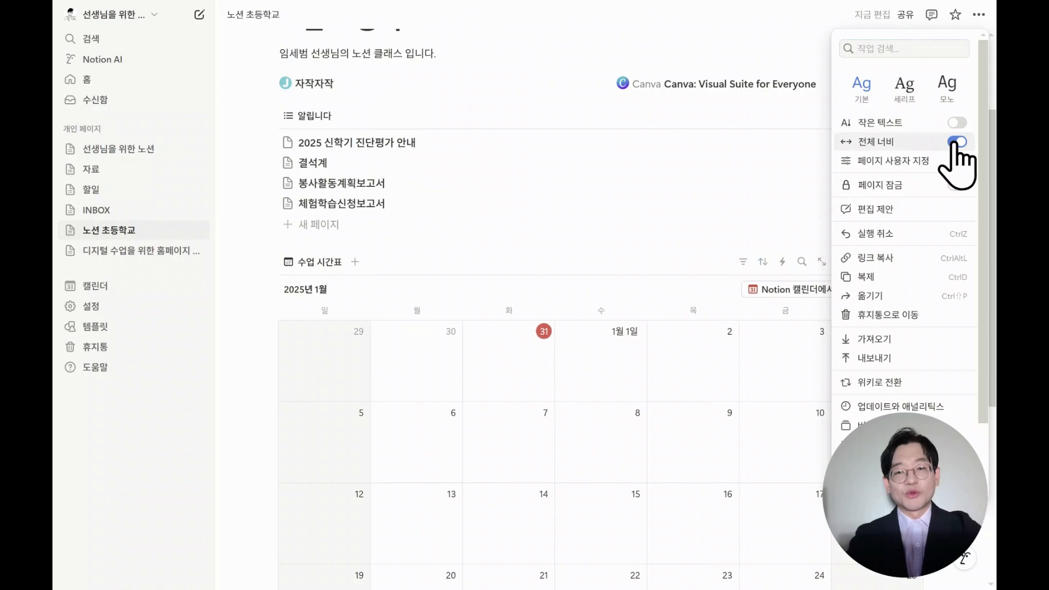
pyautogui.click(562, 285)
pyautogui.scroll(-2, 568, 289)
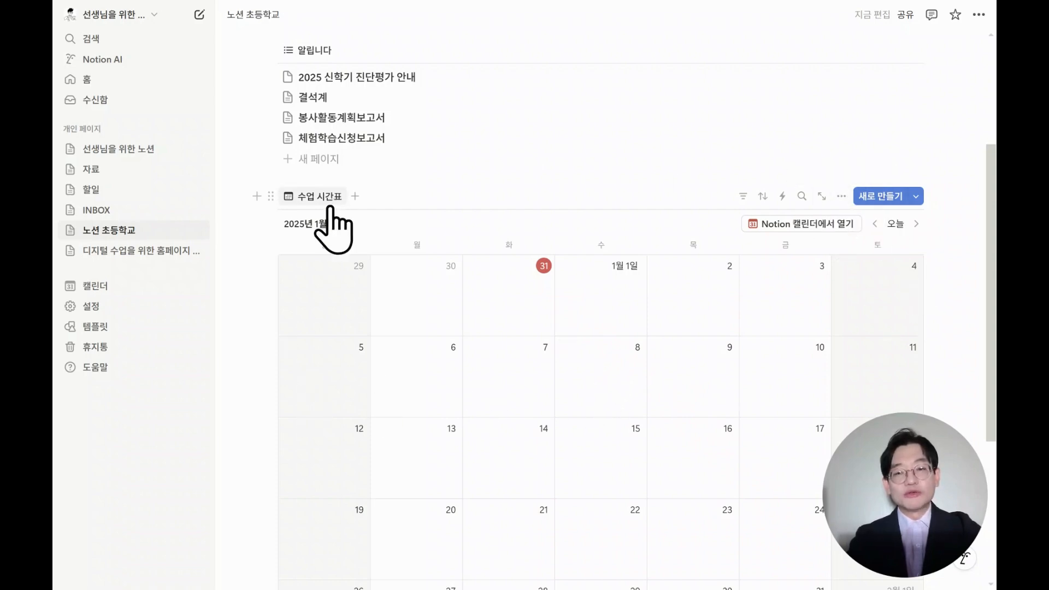
# Set the calendar layout to display by week and turn off weekend display.
pyautogui.click(315, 194)
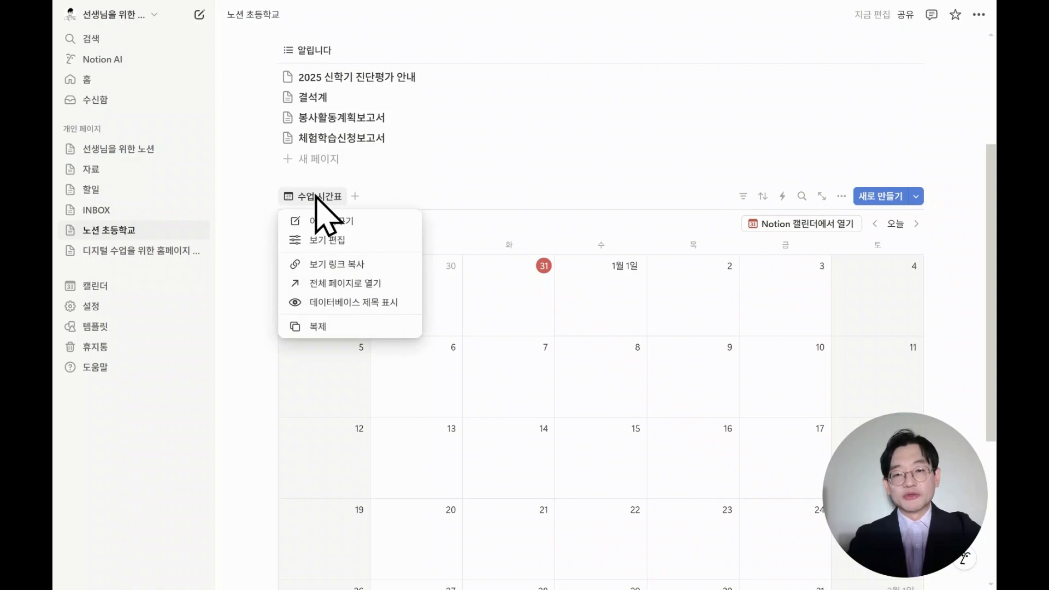
pyautogui.click(319, 241)
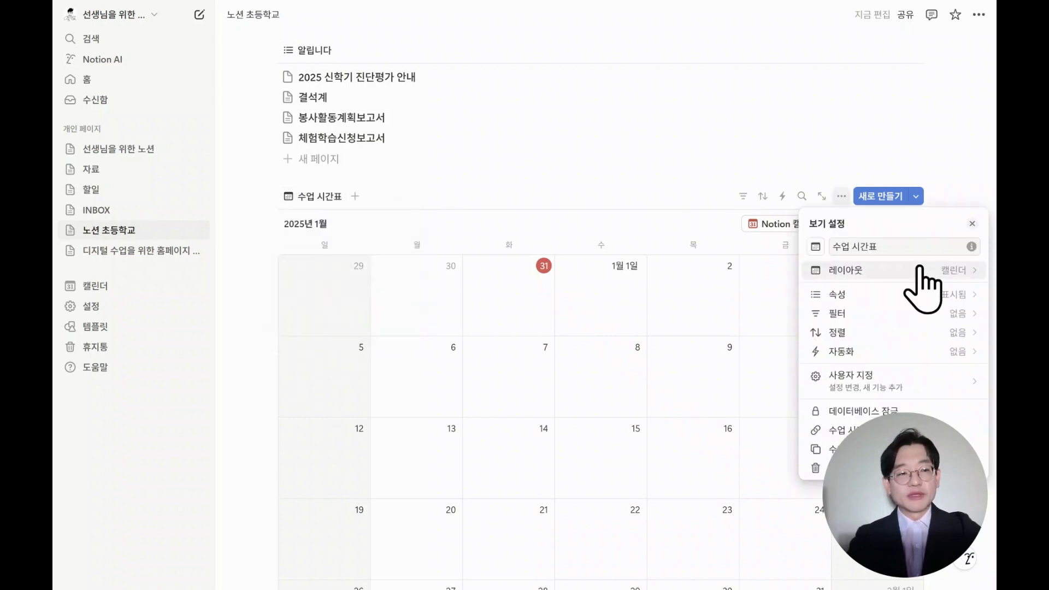
pyautogui.click(919, 269)
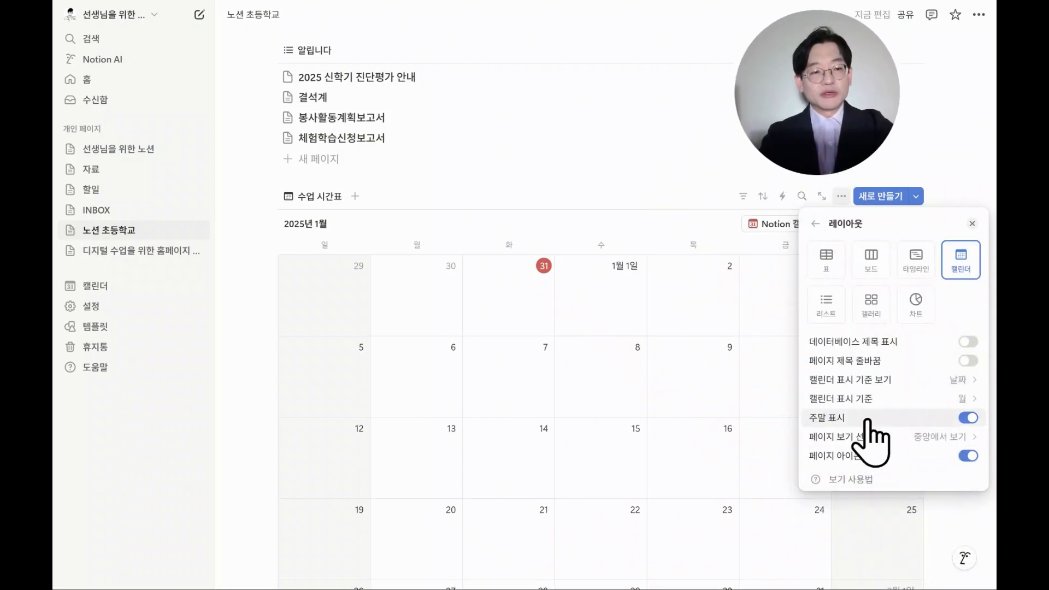
pyautogui.click(976, 402)
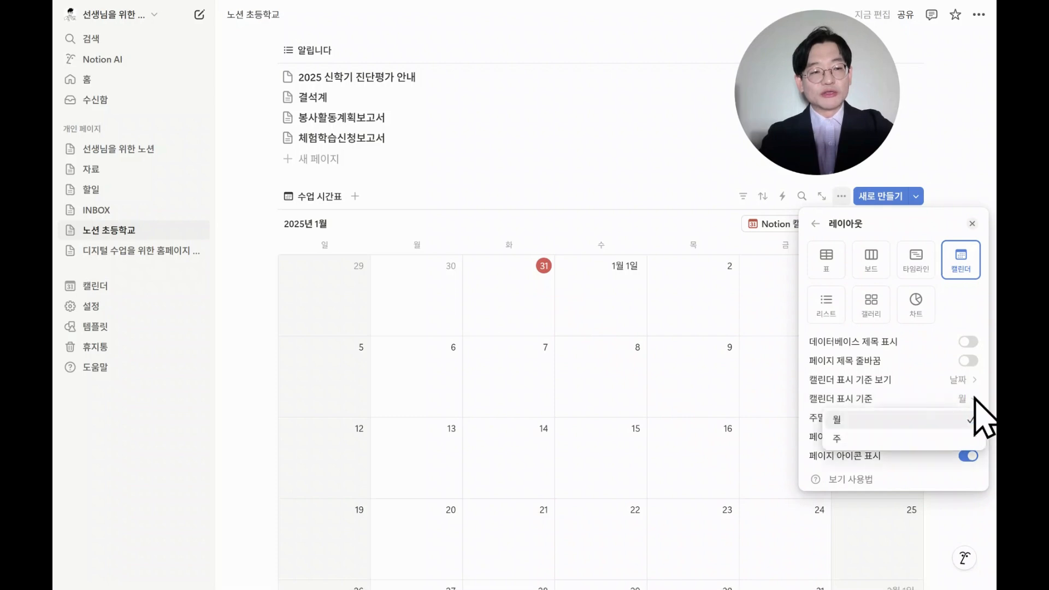
pyautogui.click(868, 437)
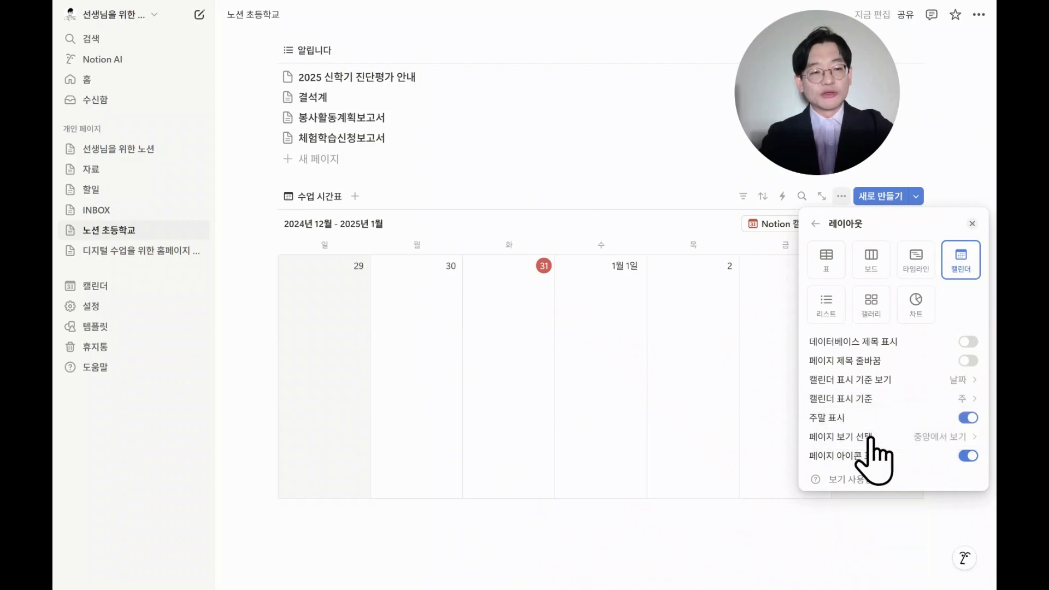
pyautogui.click(969, 417)
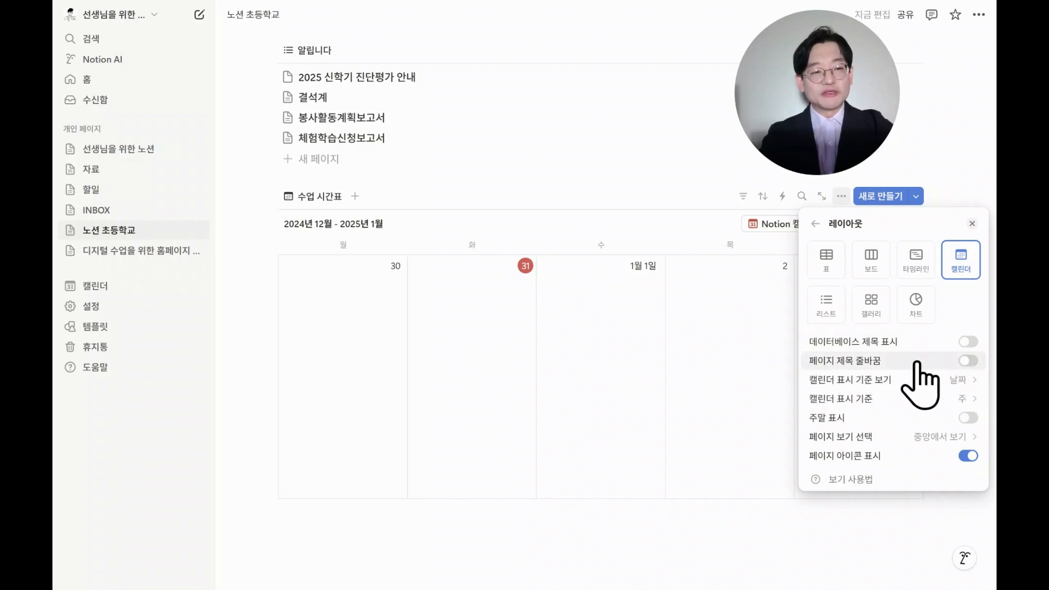
# Enable page title wrapping and set calendar pages to open in full page view.
pyautogui.click(968, 361)
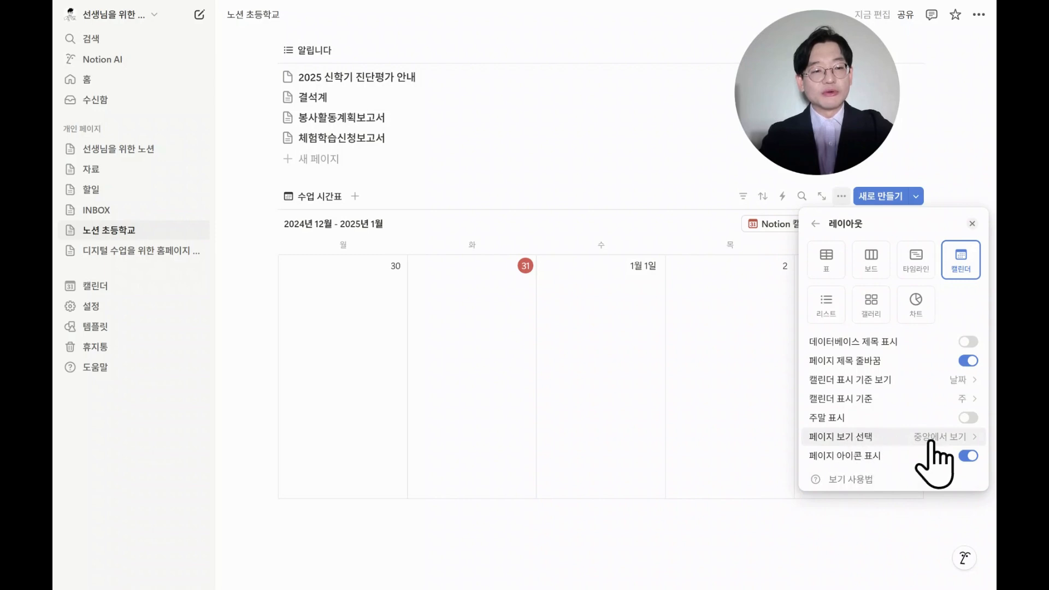
pyautogui.click(948, 441)
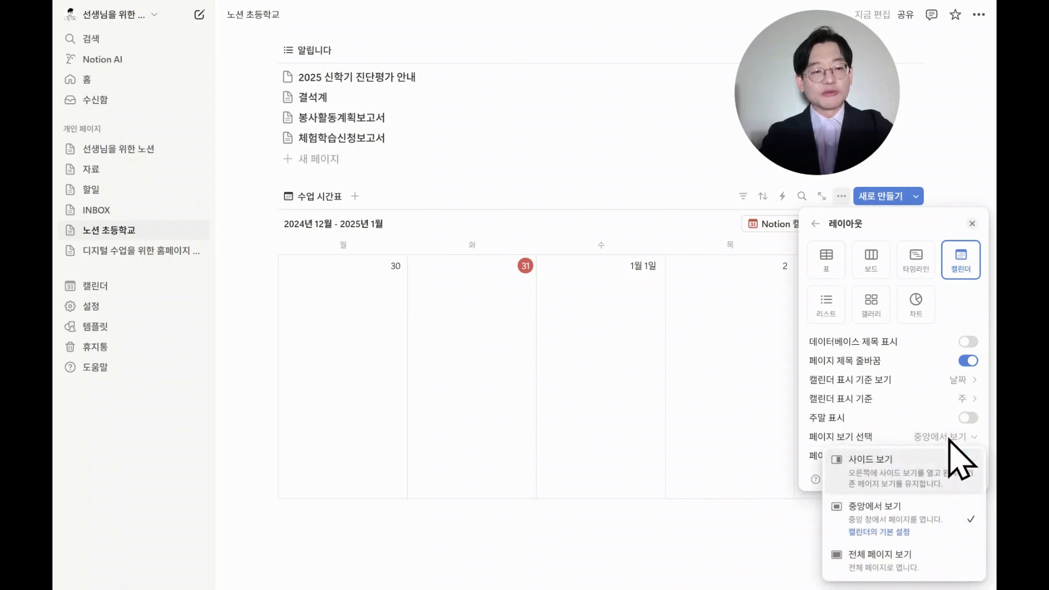
pyautogui.click(895, 563)
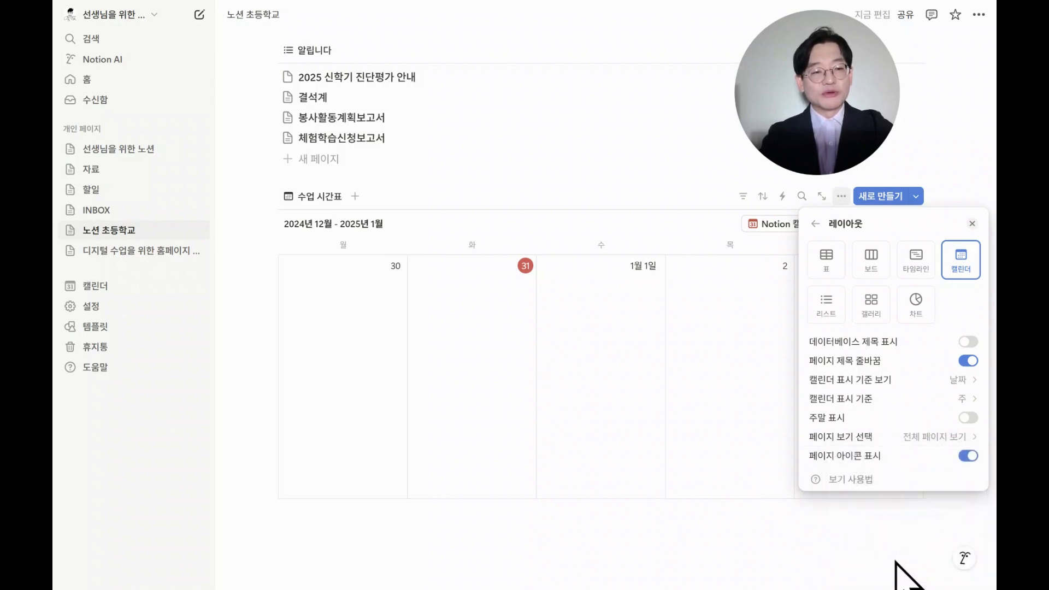
# Turn off page icon display and close the layout settings.
pyautogui.click(968, 456)
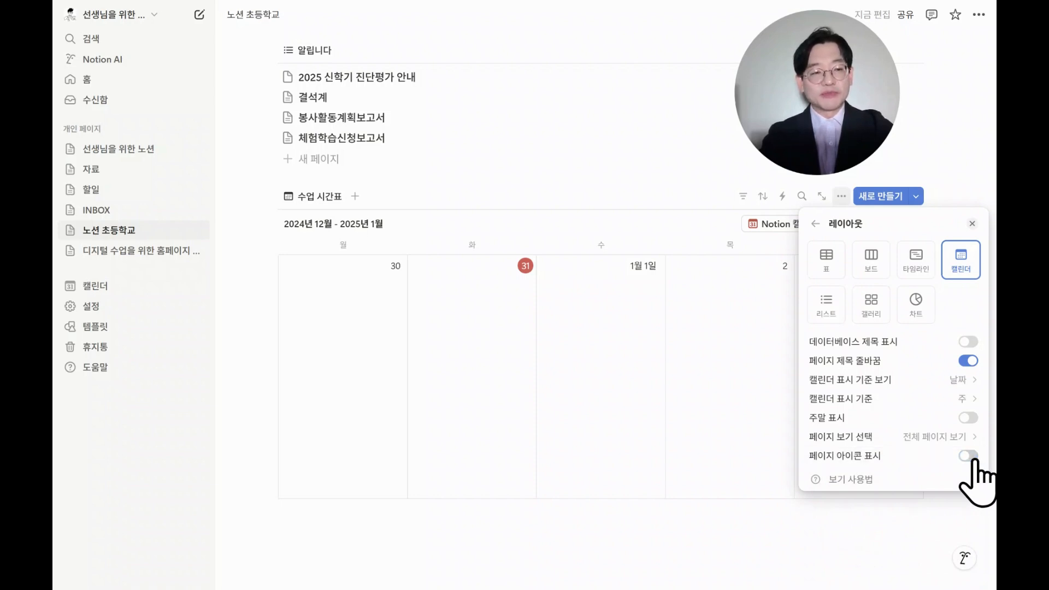
pyautogui.click(971, 224)
pyautogui.click(484, 420)
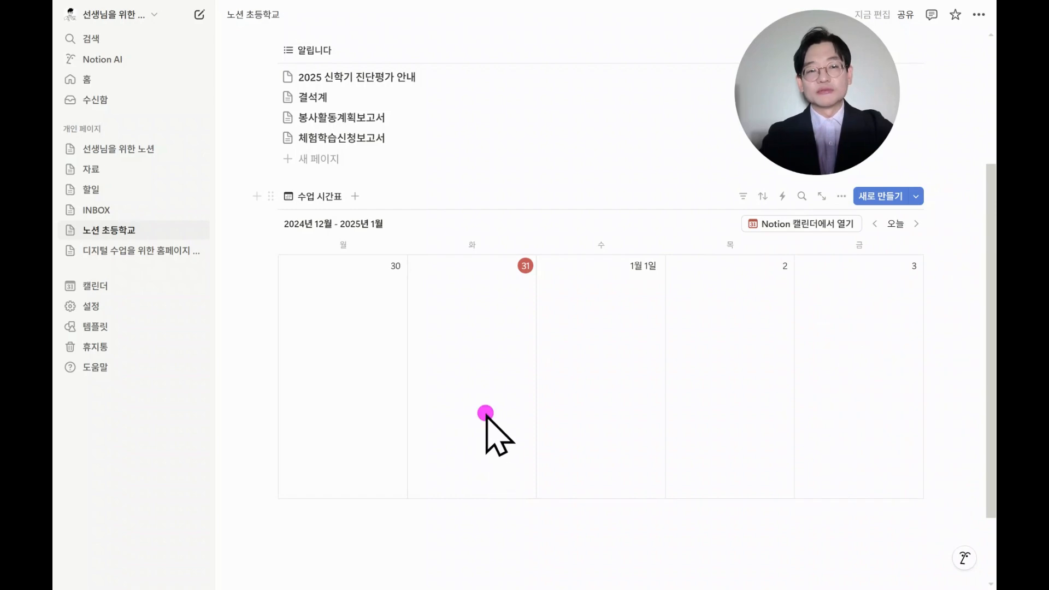
# Add a new calendar page on December 31 titled "원고지 작성법".
pyautogui.scroll(1, 497, 442)
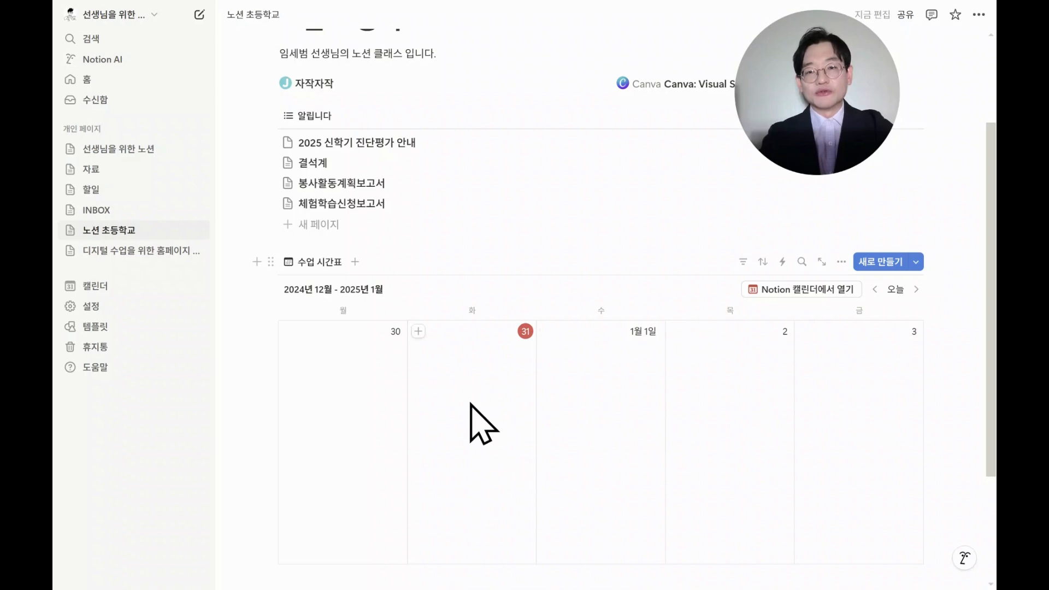
pyautogui.click(418, 332)
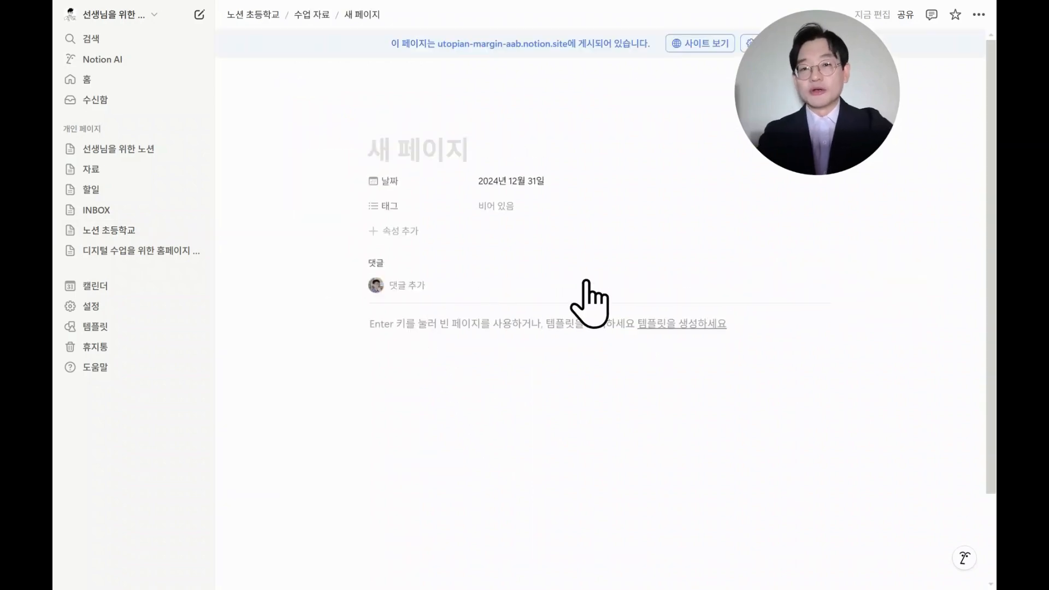
pyautogui.write('원고지')
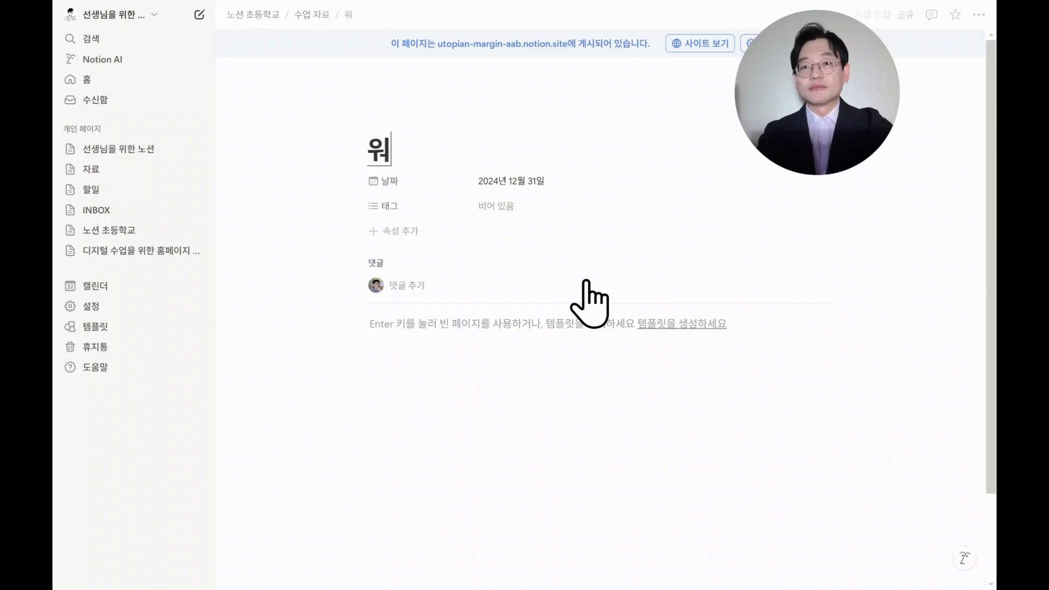
pyautogui.write(' 작성법')
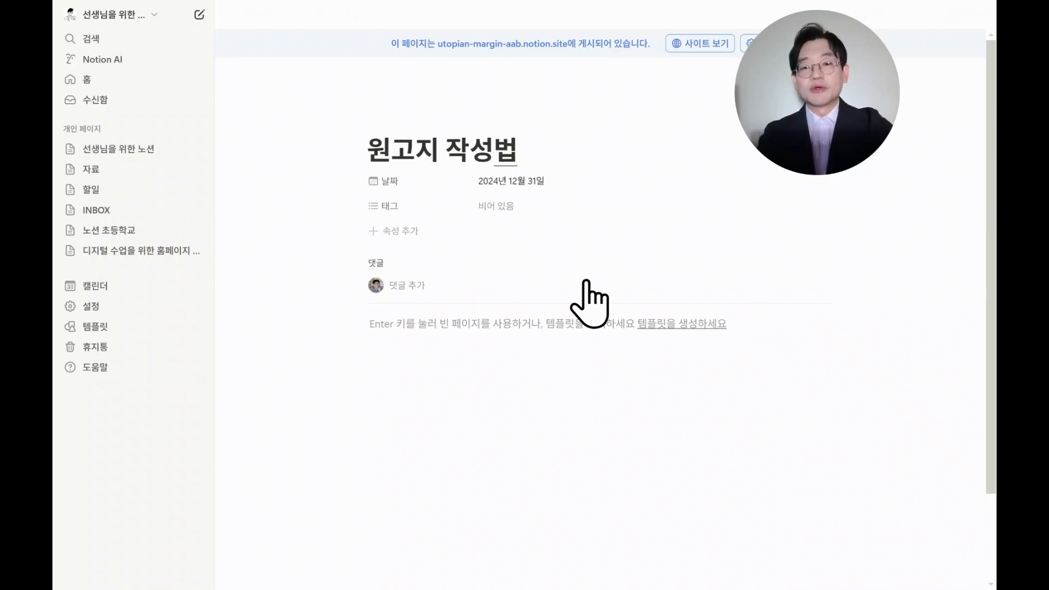
# Write the line "아래 수업 자료" in the page body.
pyautogui.press('Return')
pyautogui.write('애')
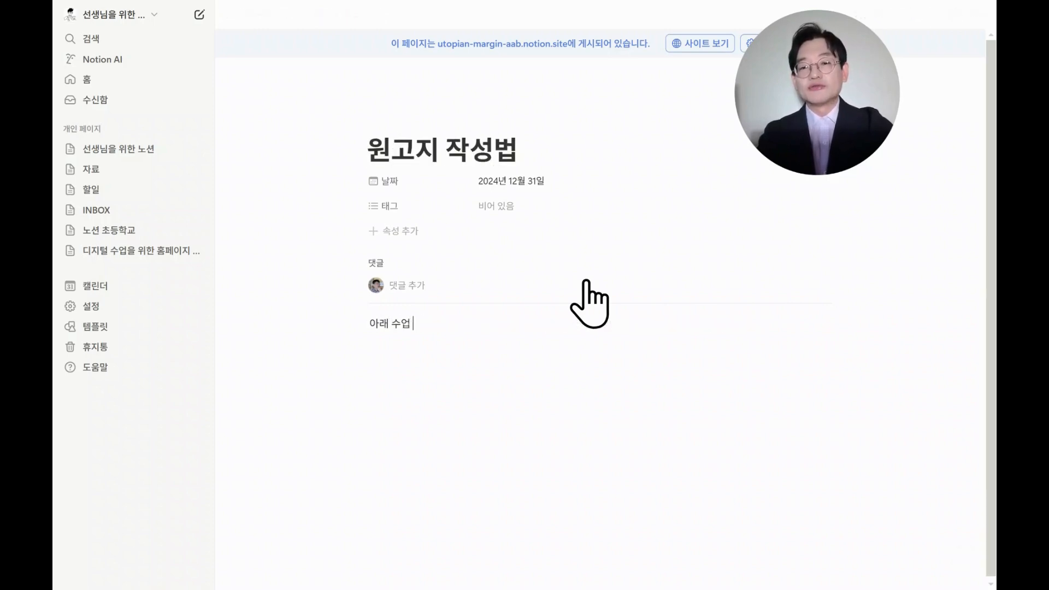
pyautogui.write('래 수업 자료')
pyautogui.press('Return')
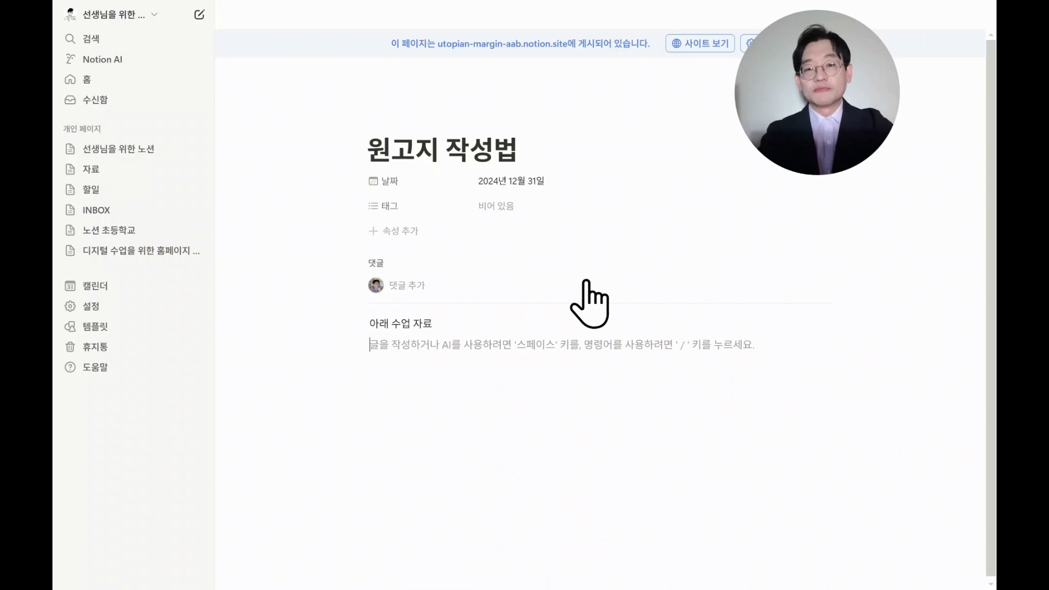
# Add a new tag "국어" to the page's tag property.
pyautogui.click(569, 206)
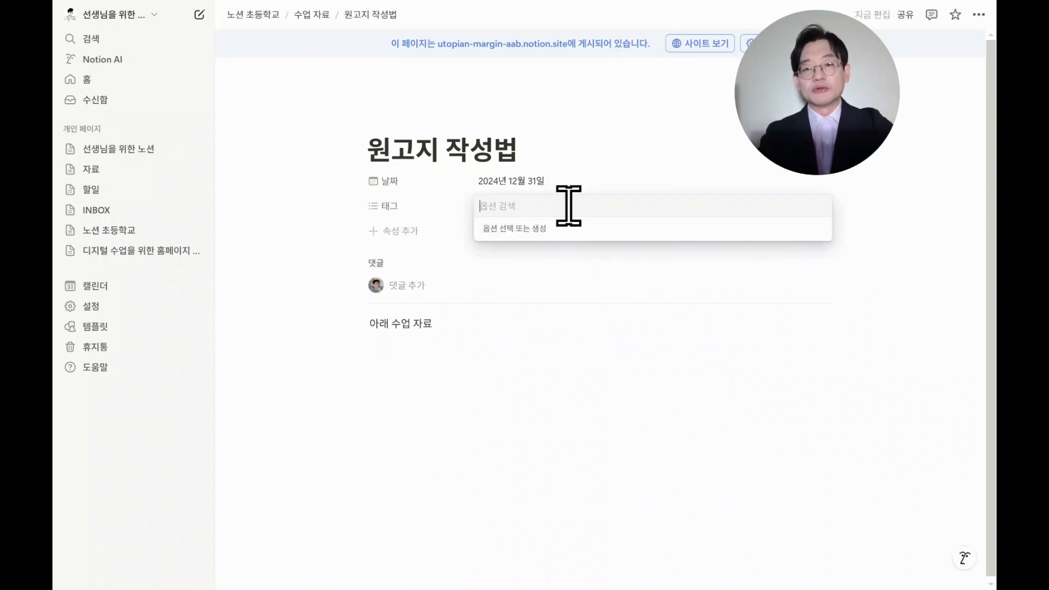
pyautogui.write('국어')
pyautogui.press('Return')
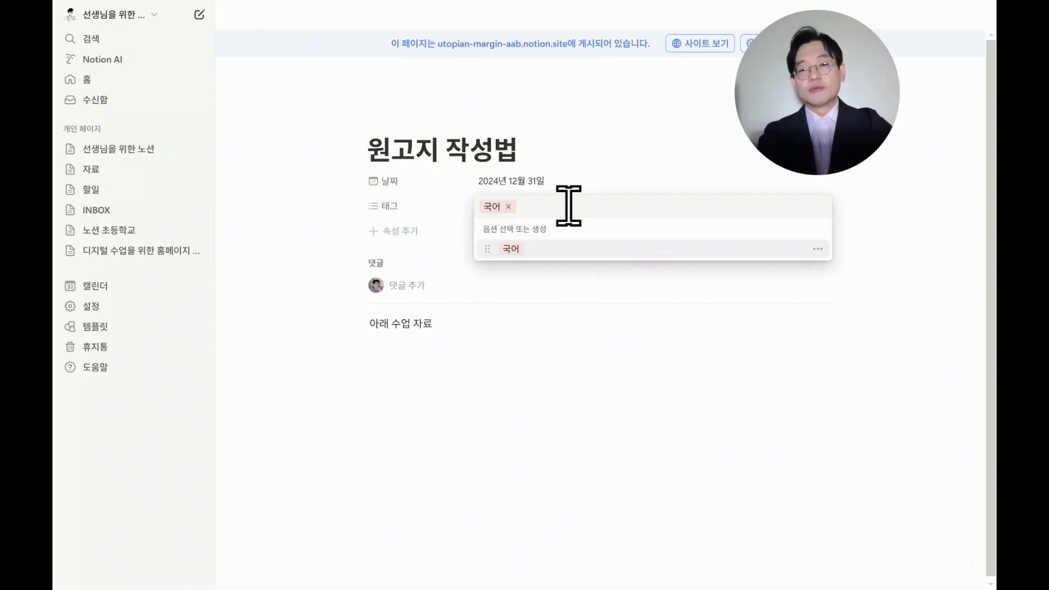
# Add a new select-type property to the lesson page and name it 교시.
pyautogui.click(583, 127)
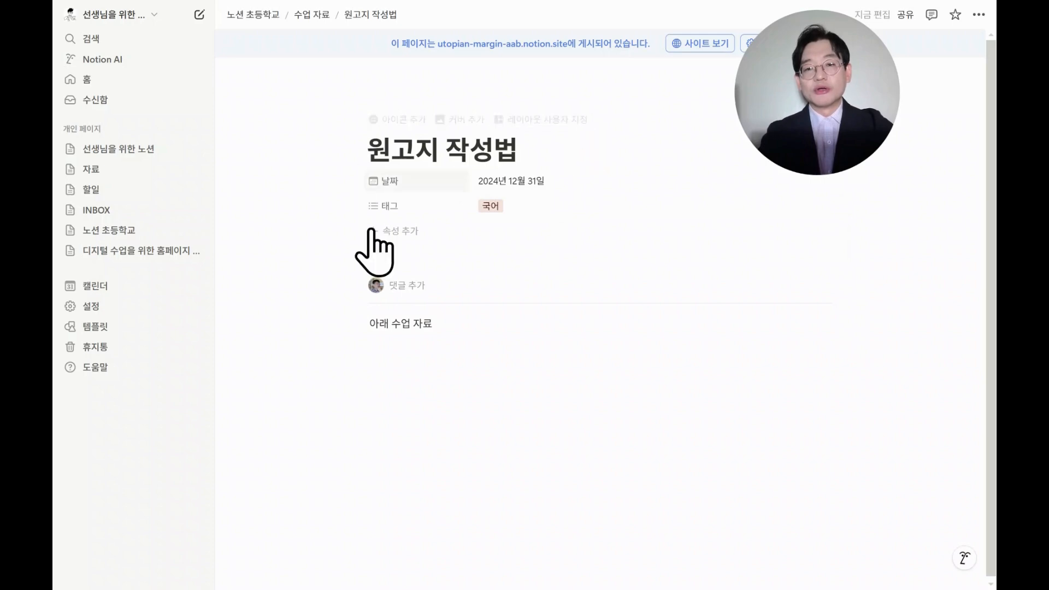
pyautogui.click(409, 231)
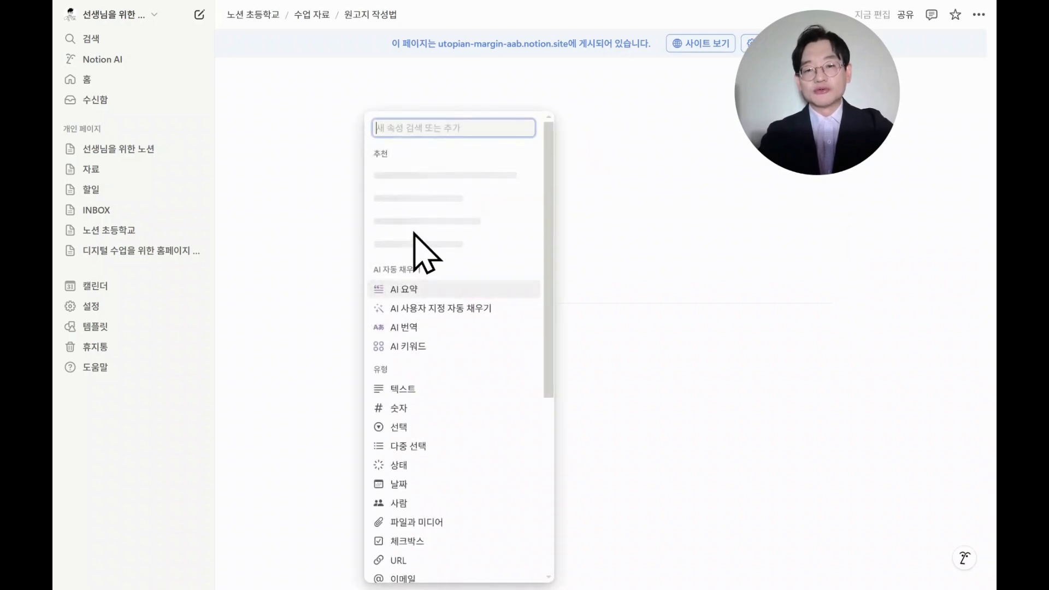
pyautogui.click(428, 427)
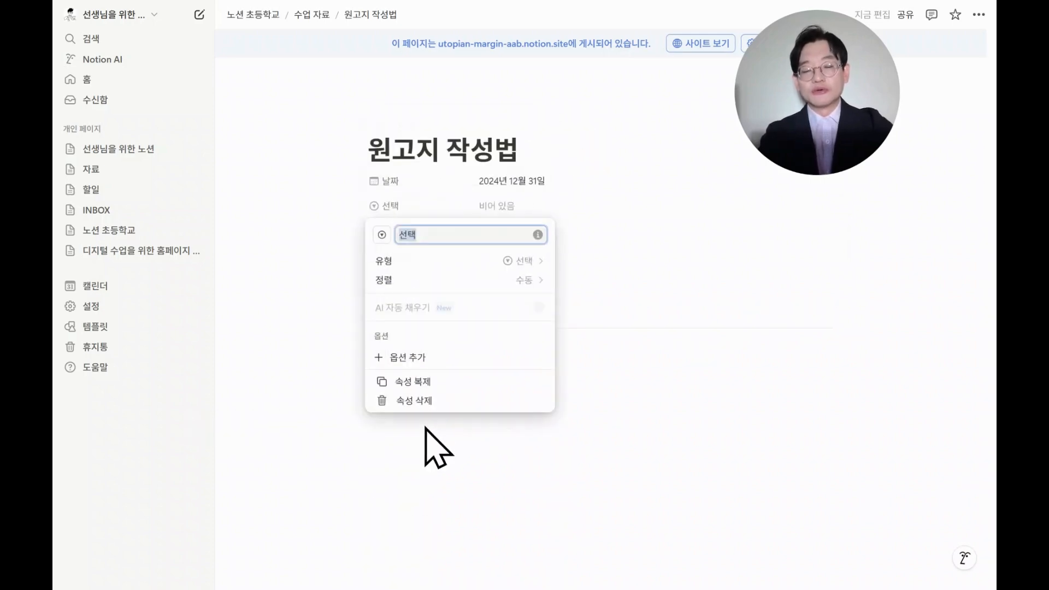
pyautogui.write('교시')
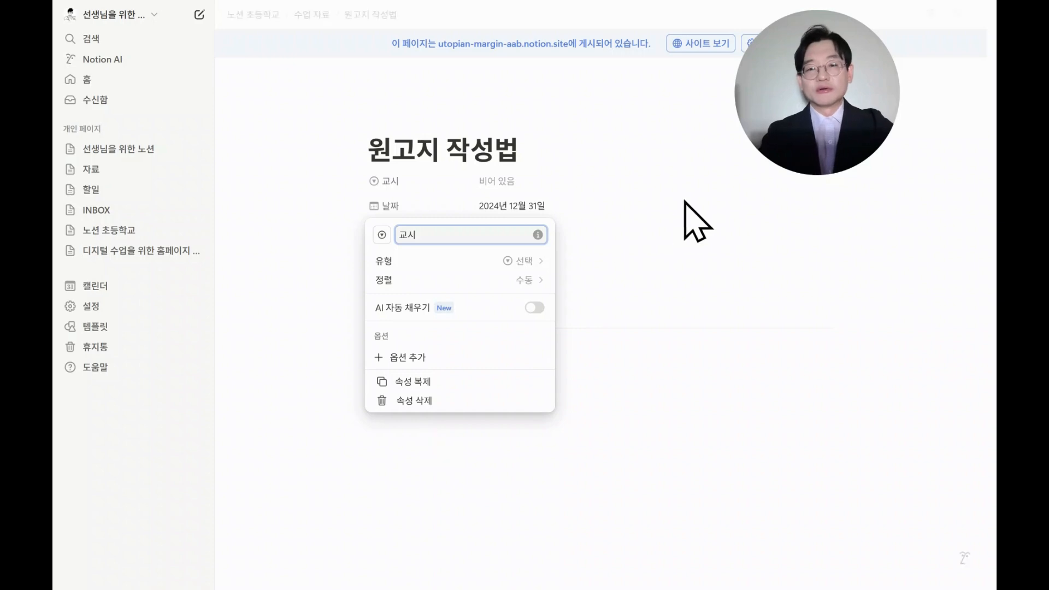
# Set the page's 교시 property to a new option 1교시.
pyautogui.click(610, 191)
pyautogui.click(608, 184)
pyautogui.write('1교시')
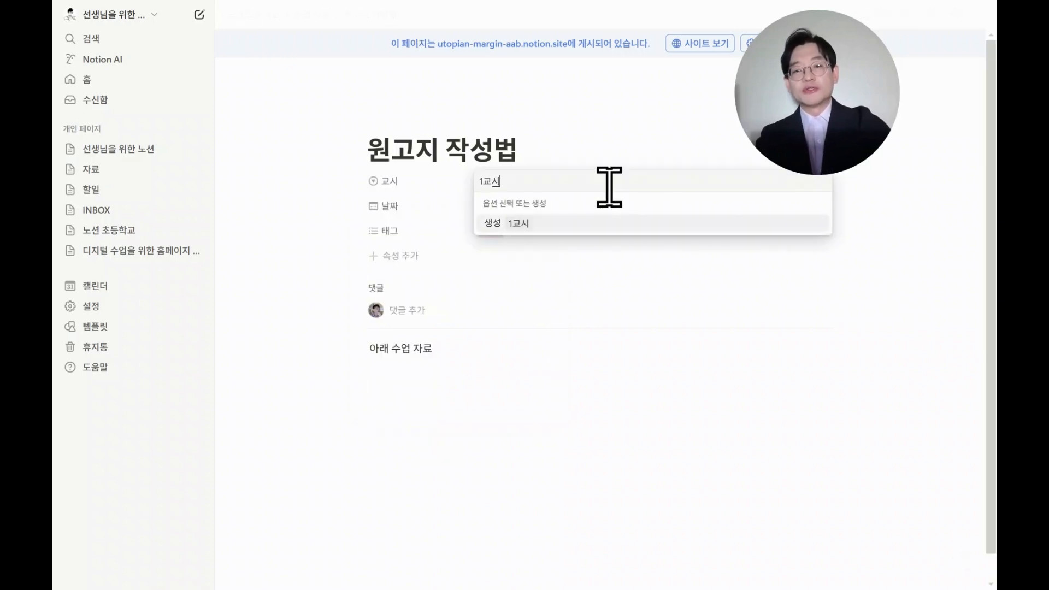
pyautogui.press('Return')
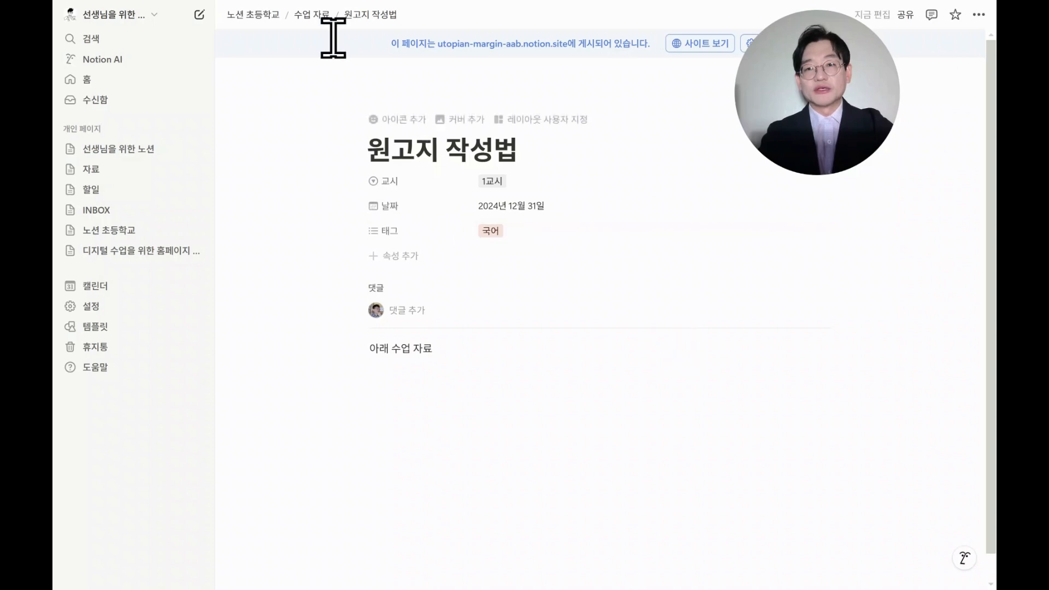
# Return to 노션 초등학교 and show the 교시 and 태그 properties on the 수업 시간표 calendar cards.
pyautogui.click(264, 18)
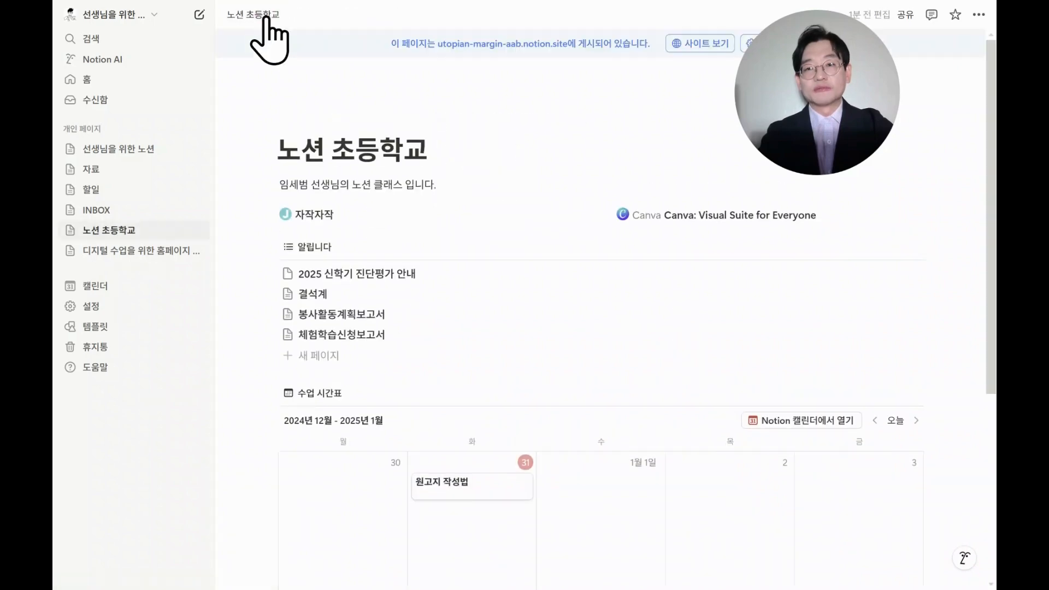
pyautogui.scroll(-3, 655, 404)
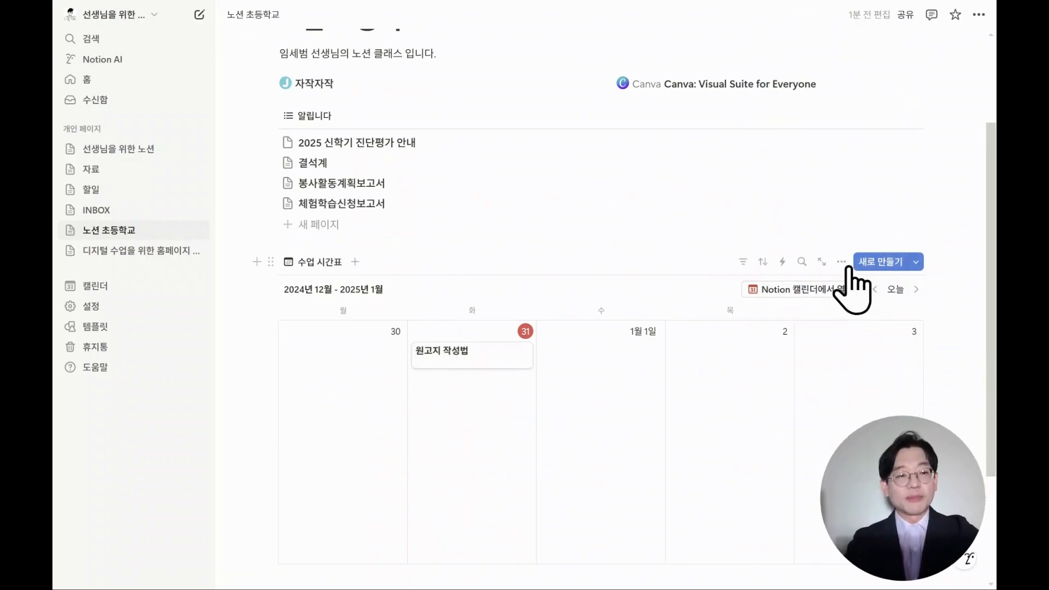
pyautogui.click(844, 262)
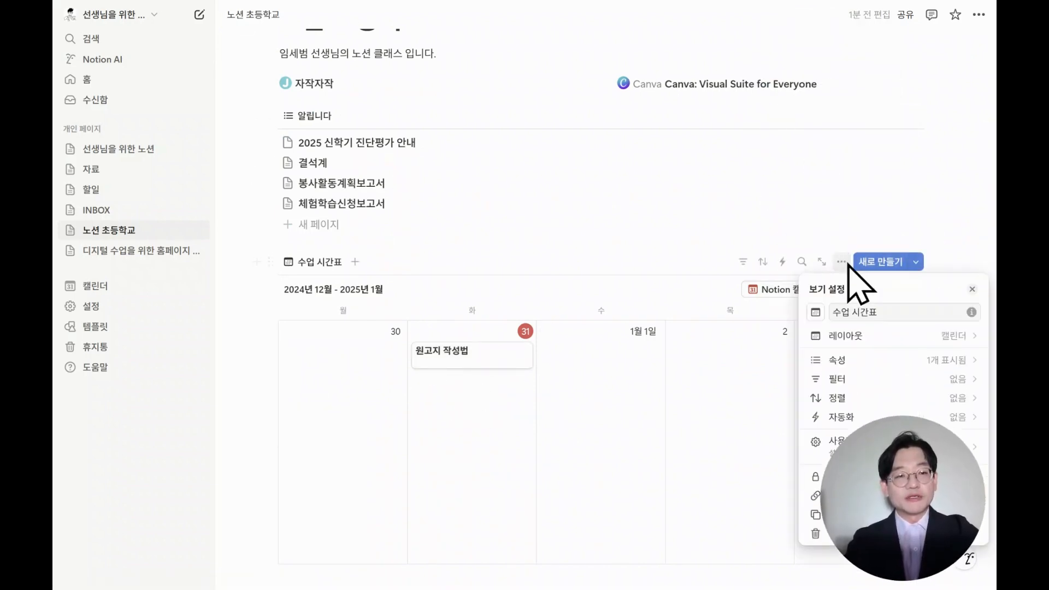
pyautogui.click(863, 361)
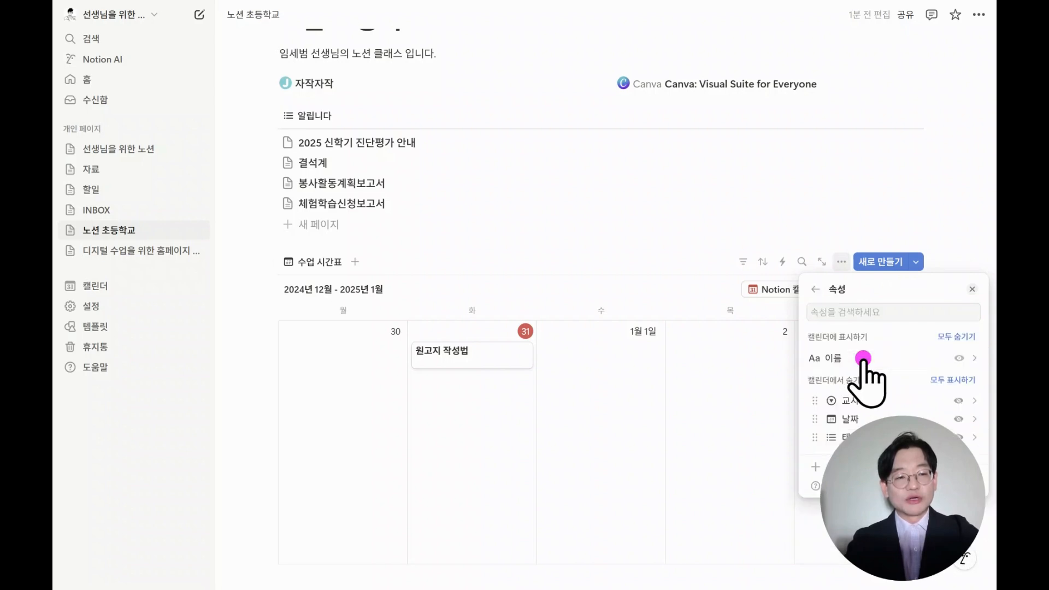
pyautogui.click(958, 401)
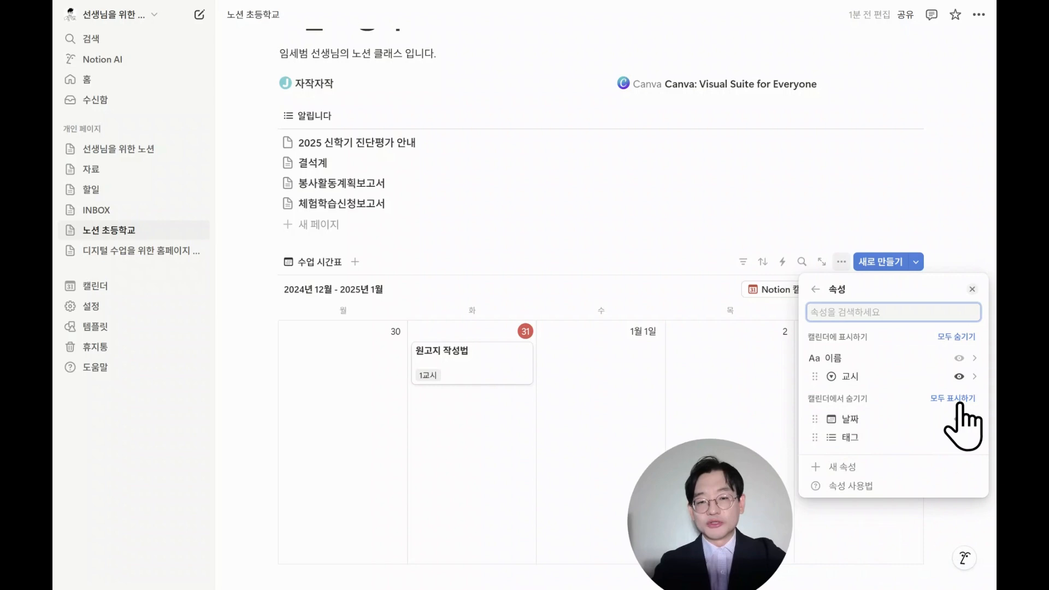
pyautogui.click(959, 437)
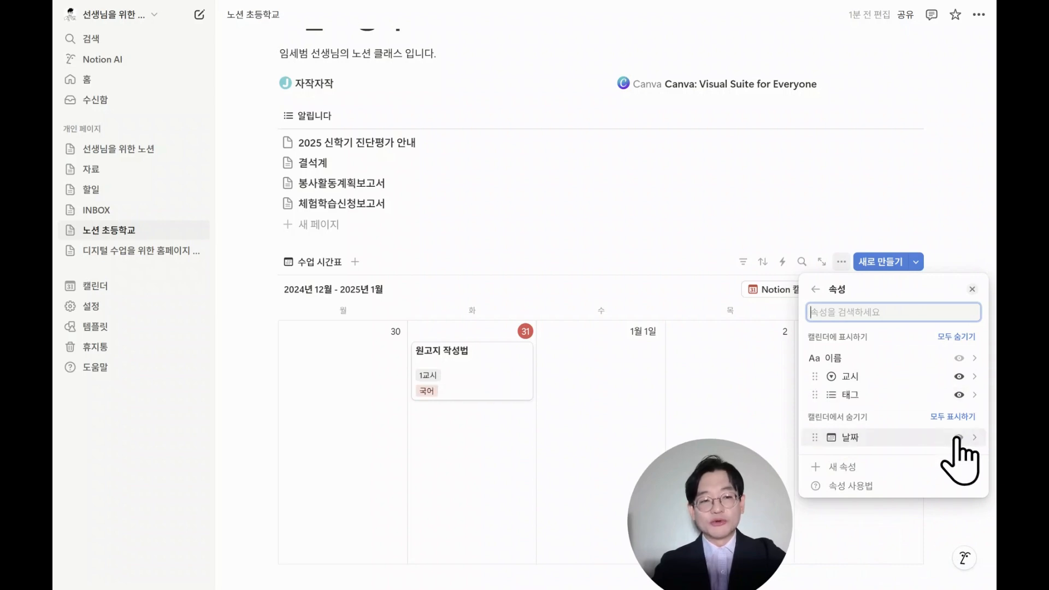
# Rename the calendar's 태그 property to 과목.
pyautogui.click(859, 395)
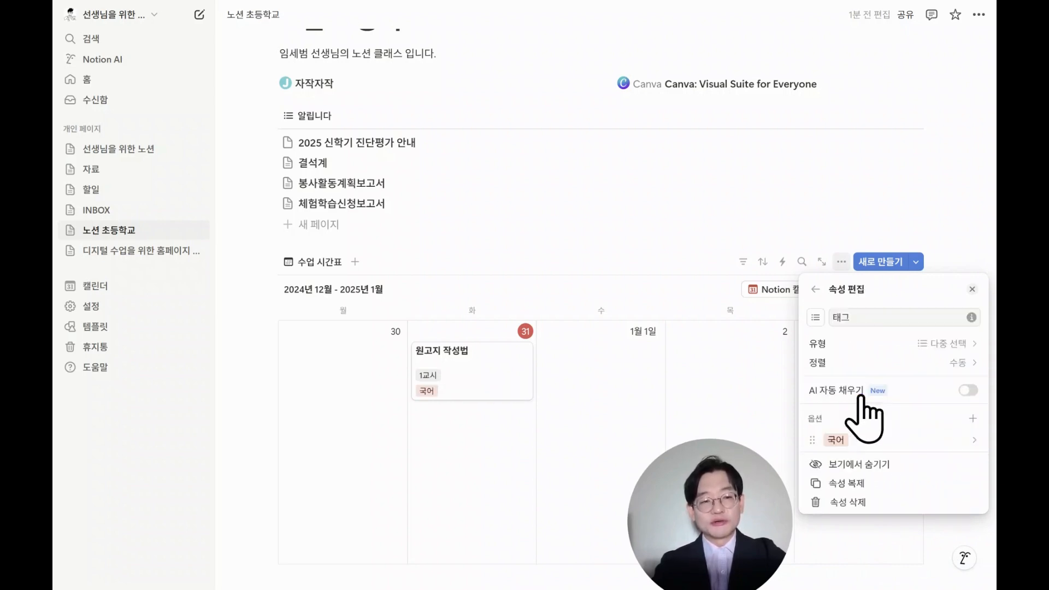
pyautogui.write('과목')
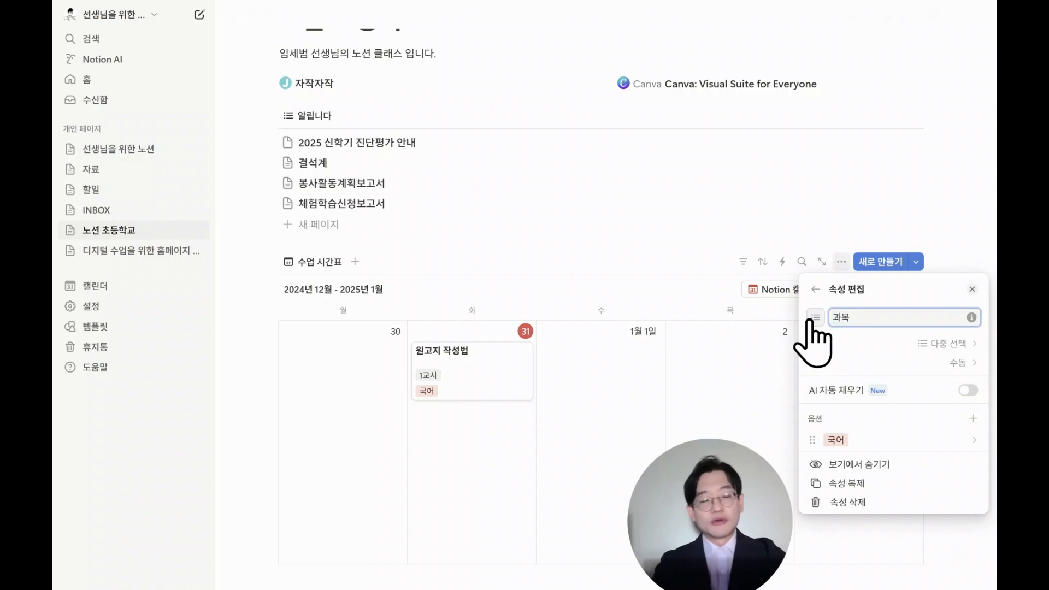
pyautogui.click(972, 289)
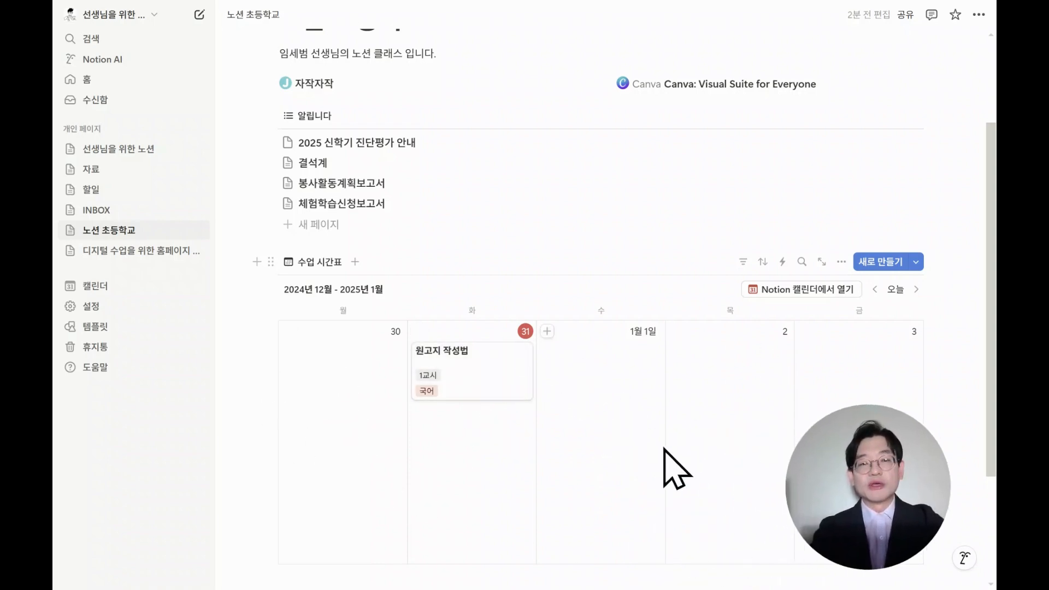
# Open the 디지털 수업을 위한 홈페이지 만들기 page and view its classroom image enlarged.
pyautogui.scroll(3, 677, 470)
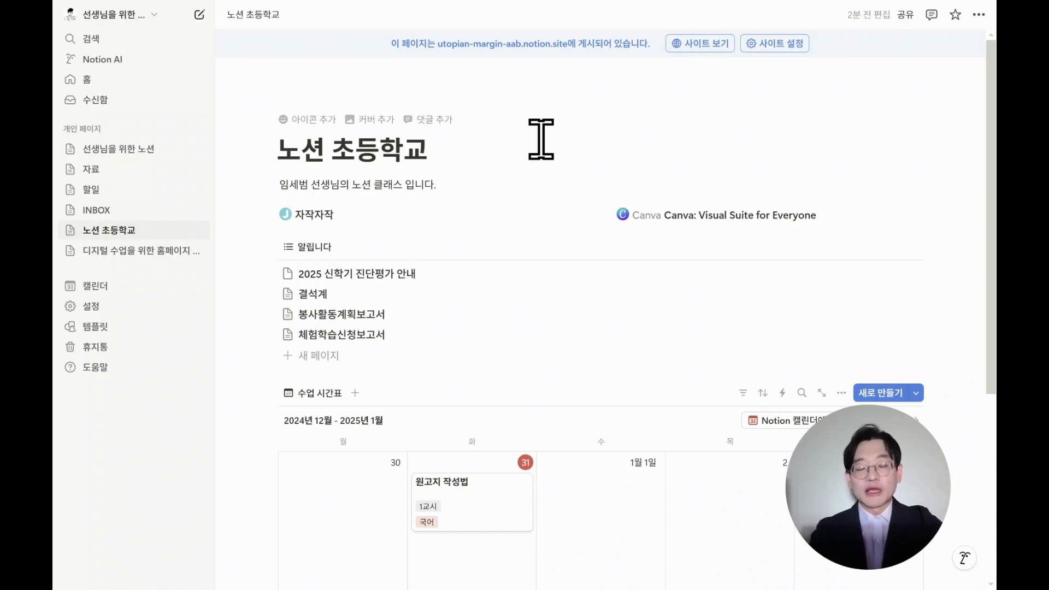
pyautogui.click(120, 247)
pyautogui.scroll(-6, 474, 316)
pyautogui.scroll(-4, 474, 317)
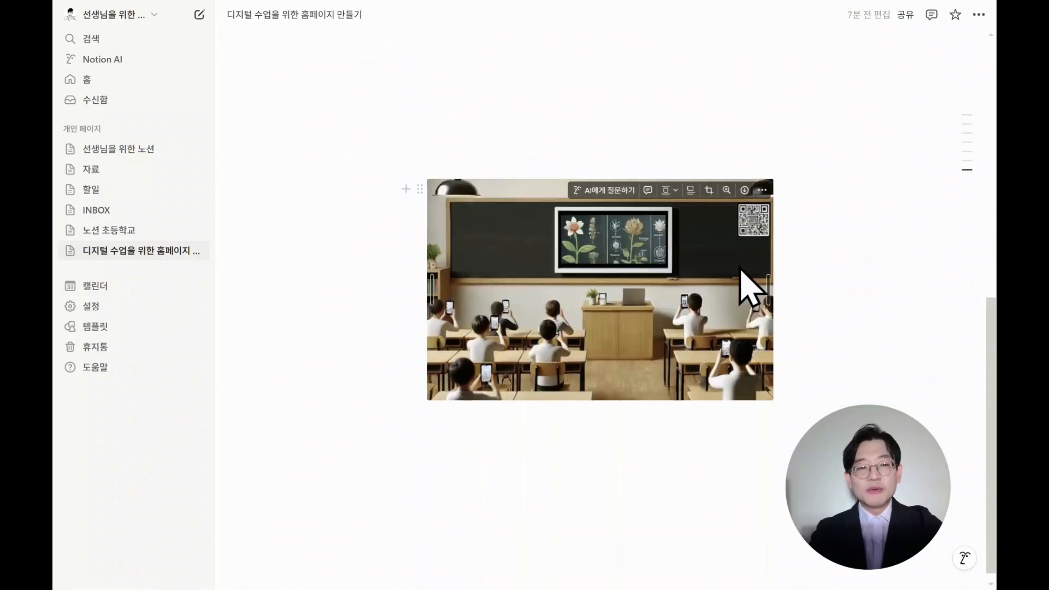
pyautogui.click(702, 305)
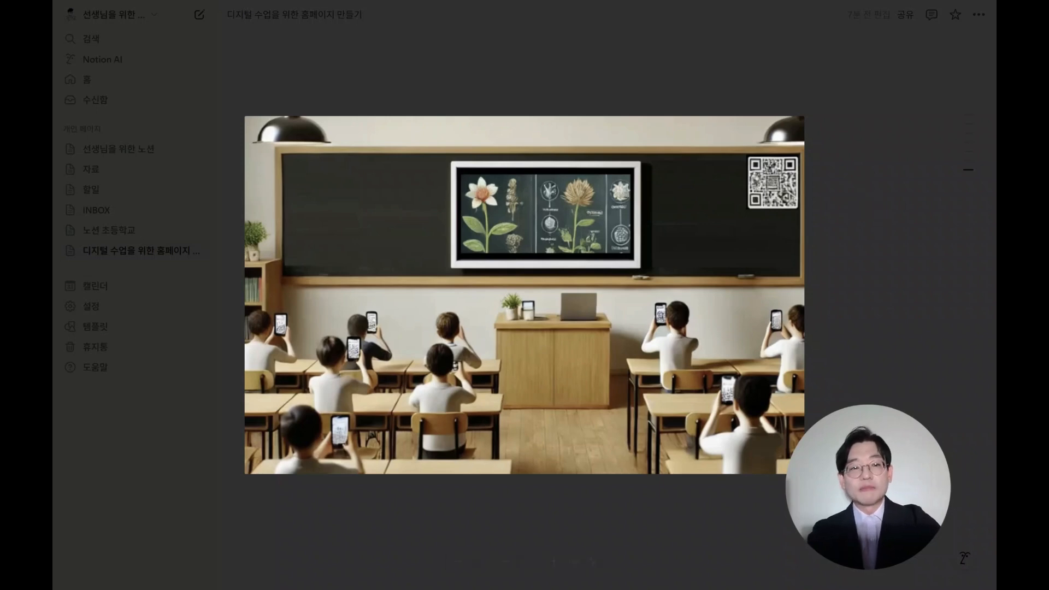
pyautogui.press('Escape')
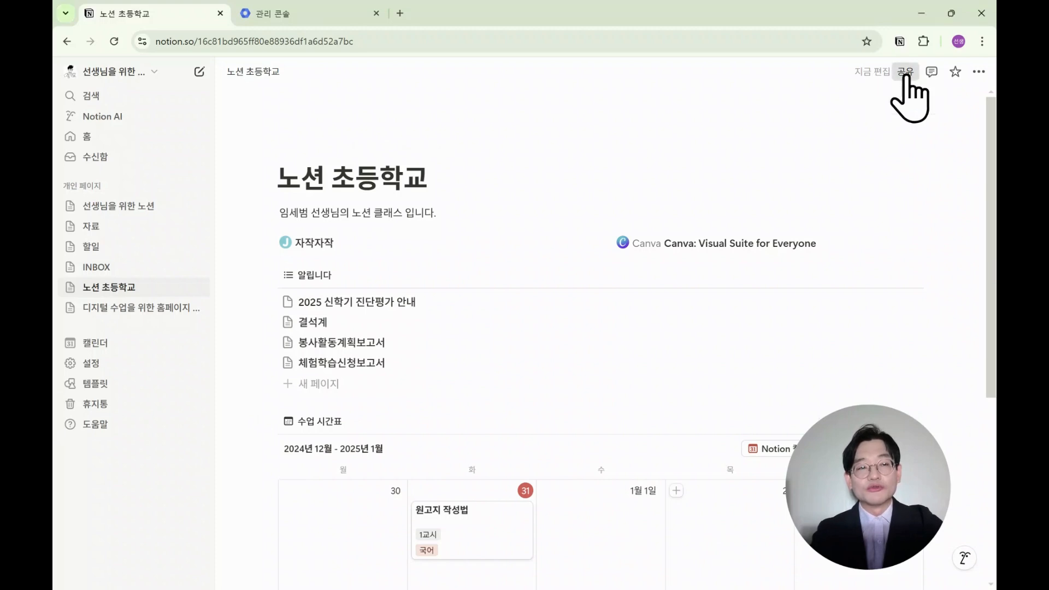
# Publish the 노션 초등학교 page to the web and open the published site.
pyautogui.click(905, 72)
pyautogui.click(748, 100)
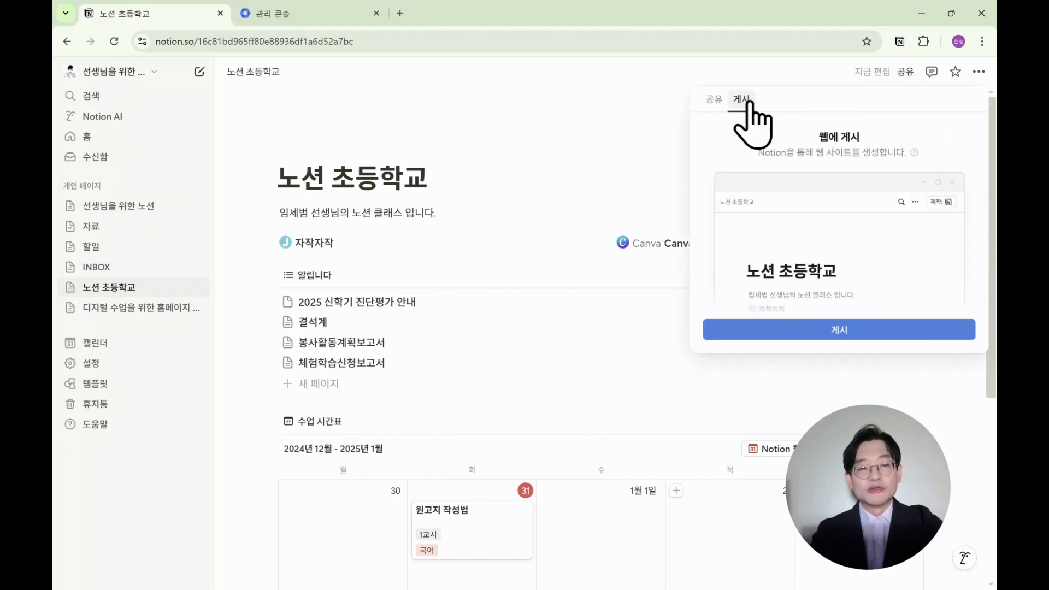
pyautogui.click(837, 330)
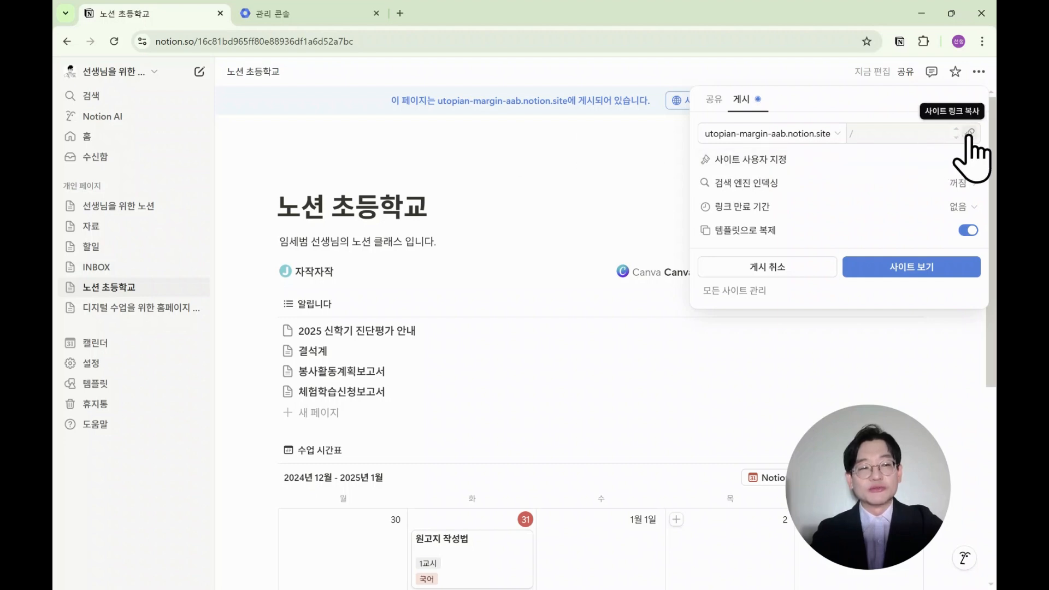
pyautogui.click(908, 268)
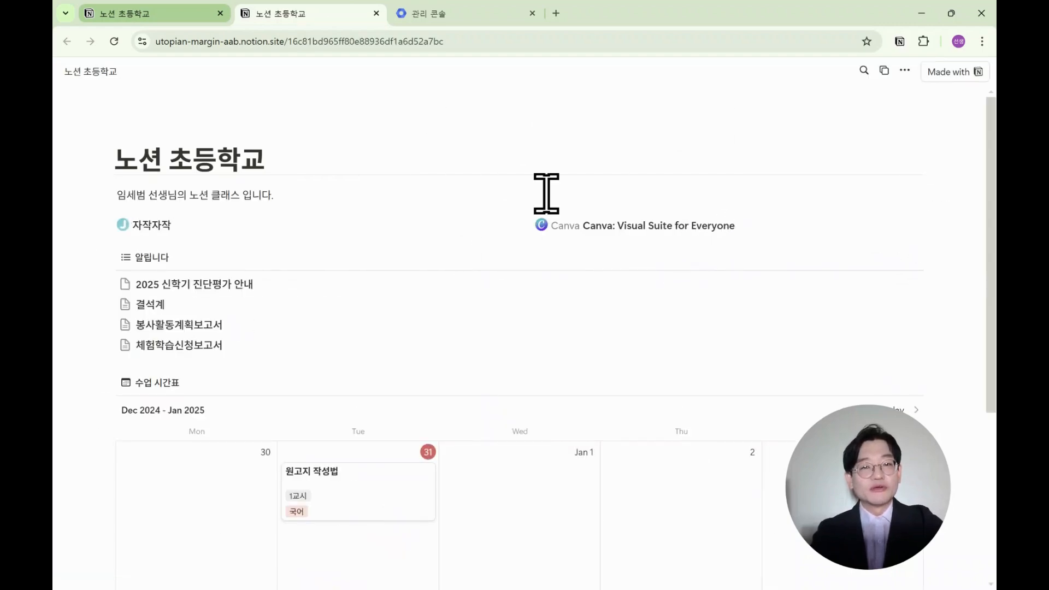
# Create a QR code for the published site's address.
pyautogui.click(982, 42)
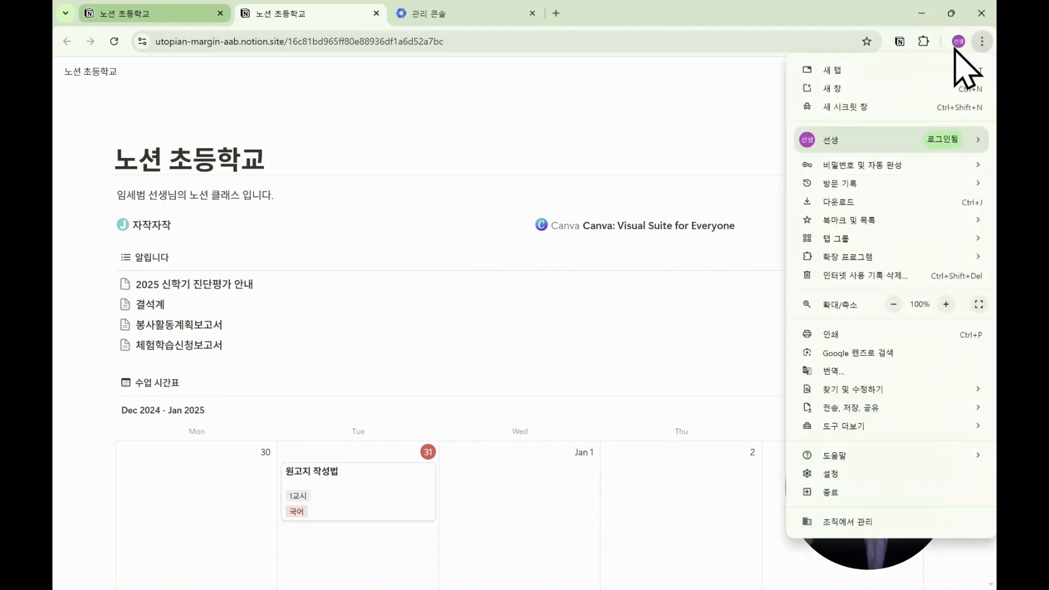
pyautogui.moveTo(881, 410)
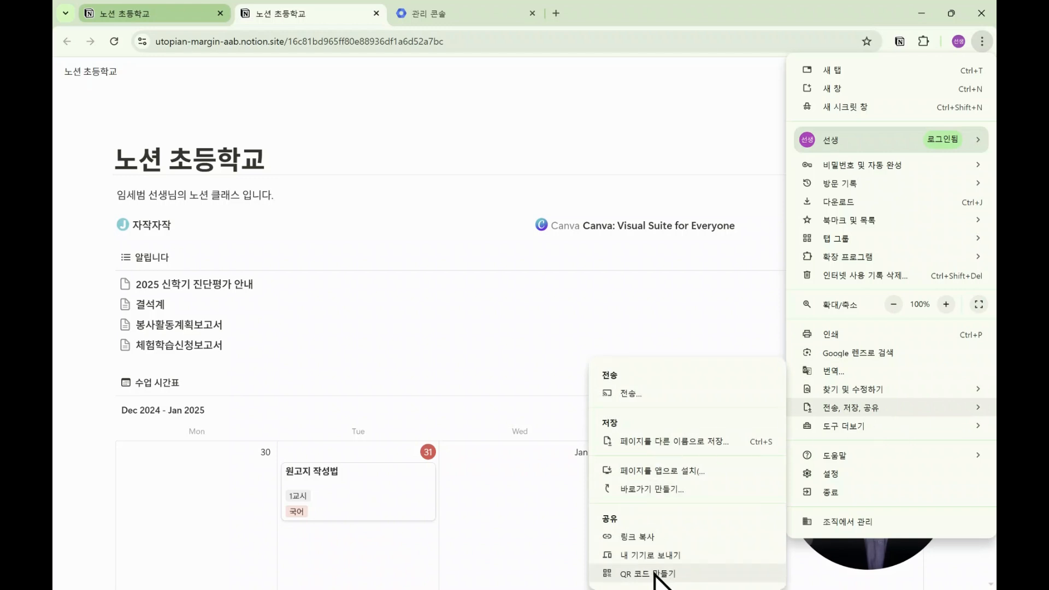
pyautogui.click(650, 574)
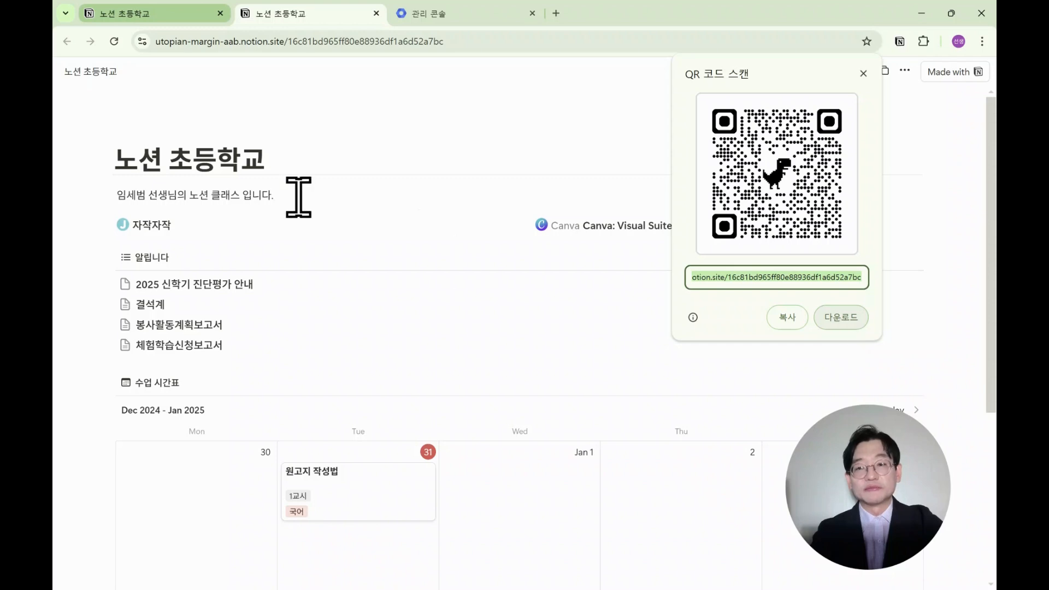
# Change the published site's domain to nc97.notion.site in the workspace site settings.
pyautogui.click(167, 13)
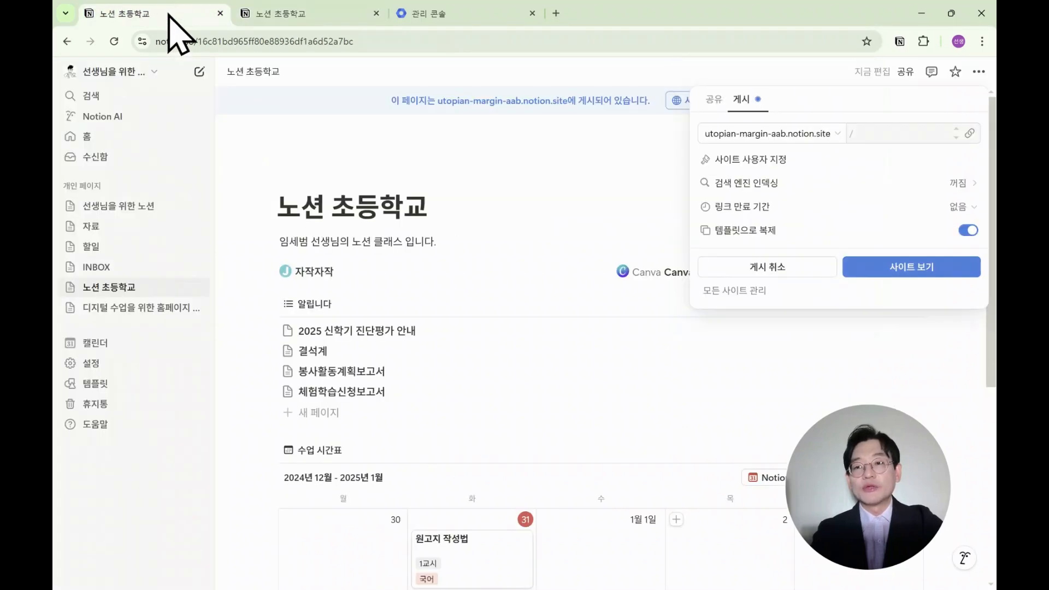
pyautogui.click(533, 213)
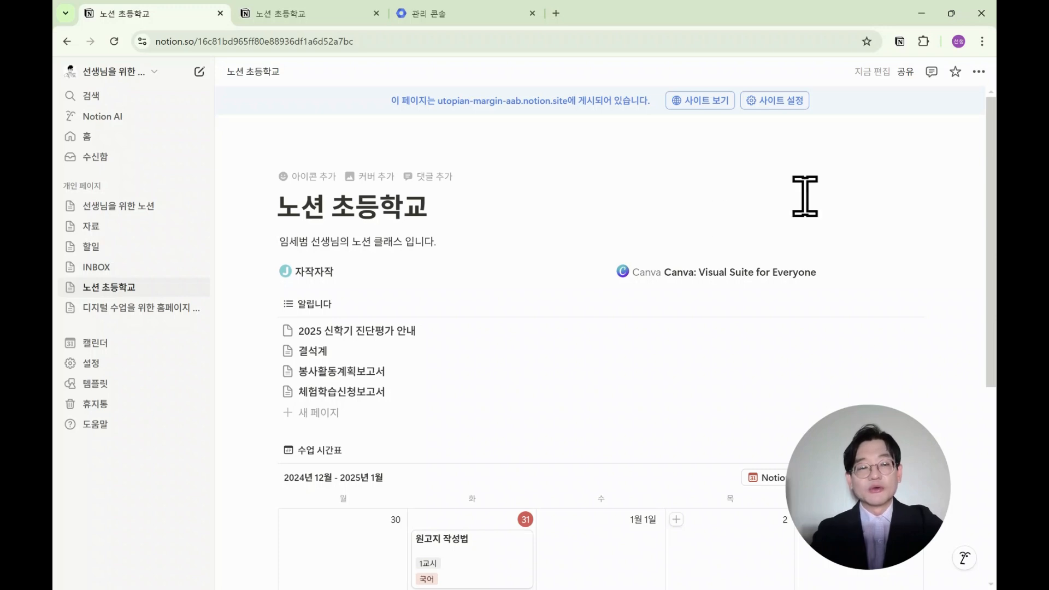
pyautogui.click(794, 103)
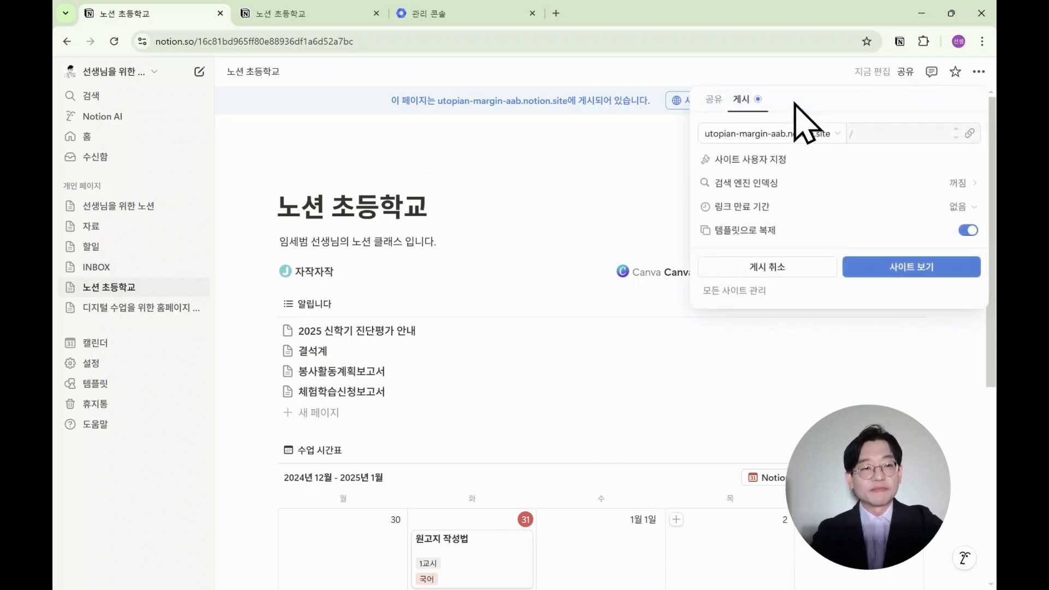
pyautogui.click(749, 301)
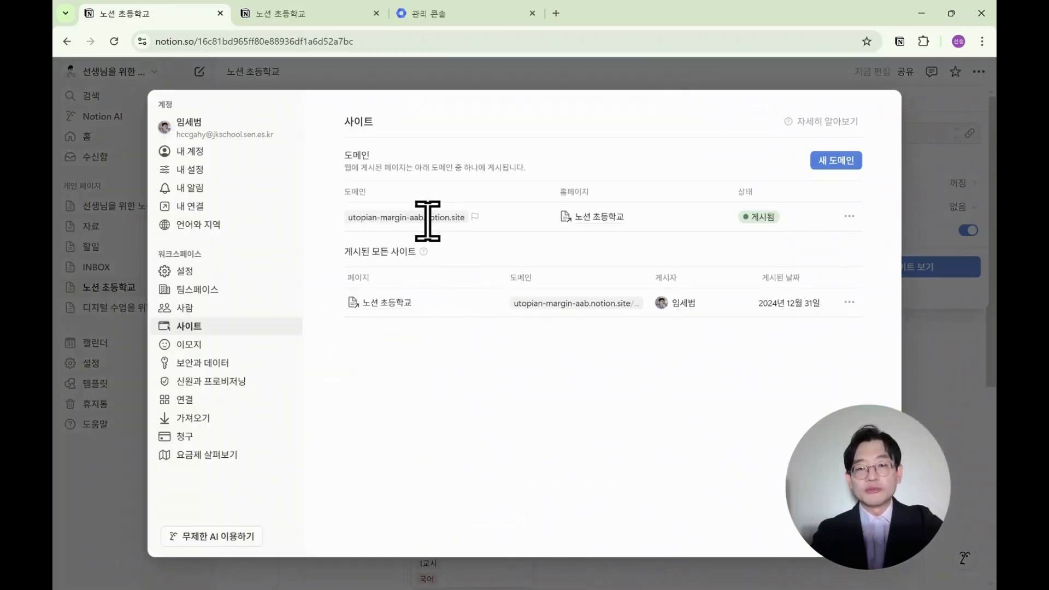
pyautogui.click(849, 216)
pyautogui.click(814, 236)
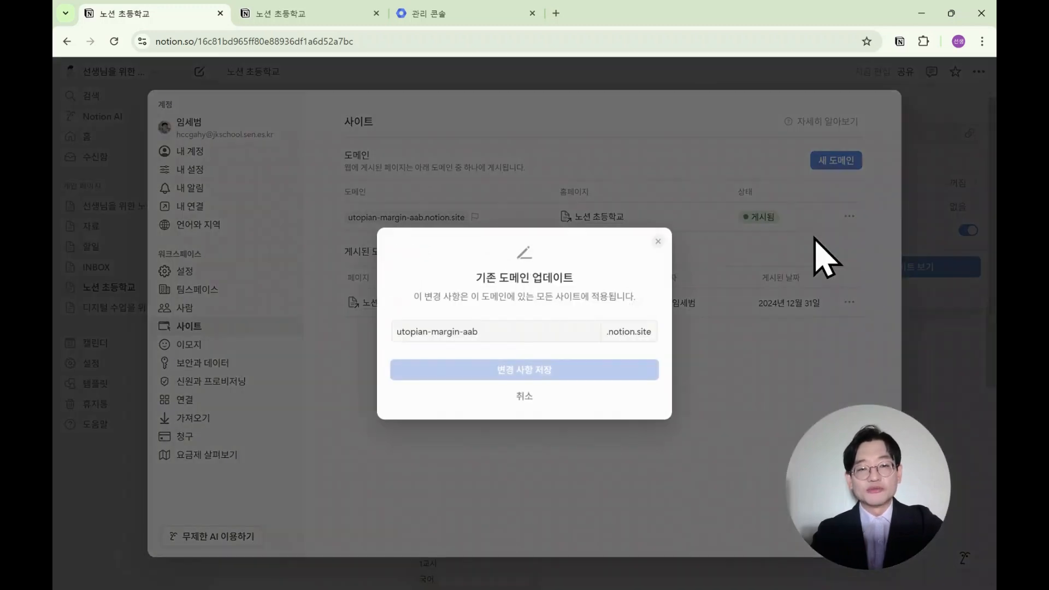
pyautogui.moveTo(520, 336); pyautogui.dragTo(360, 351)
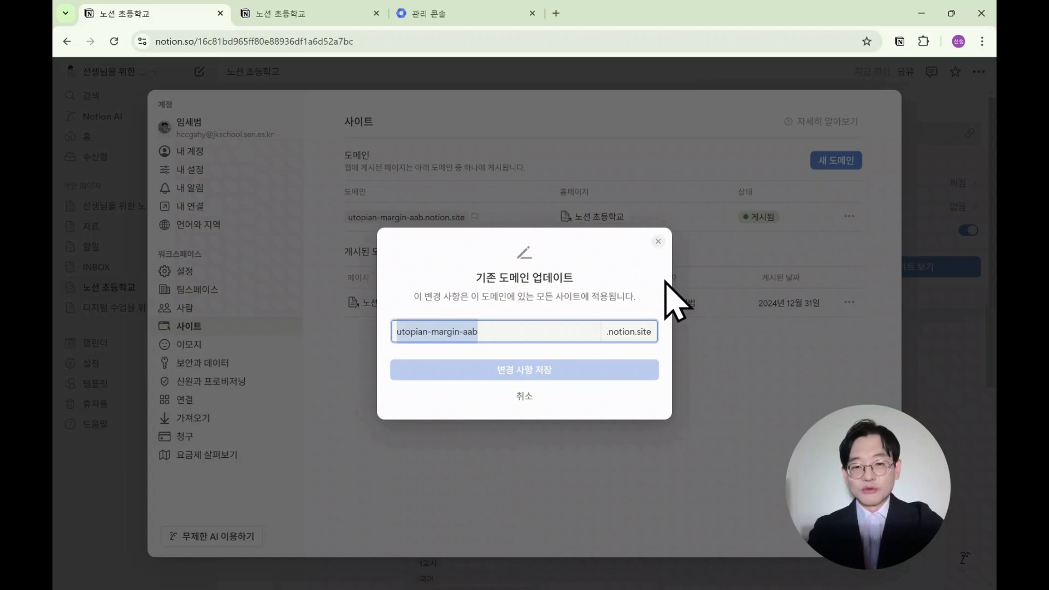
pyautogui.write('nc97')
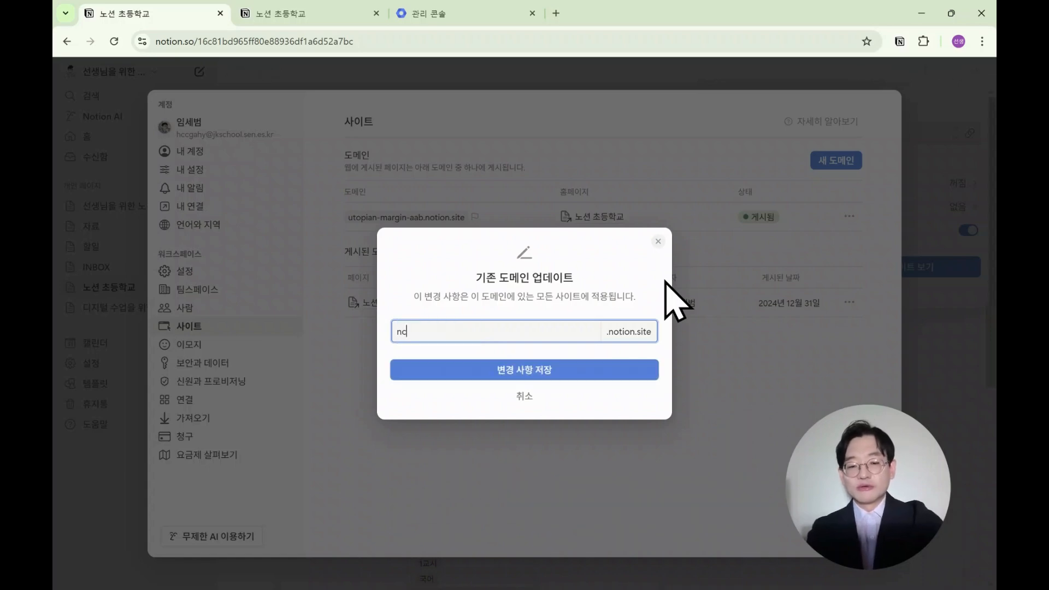
pyautogui.click(489, 373)
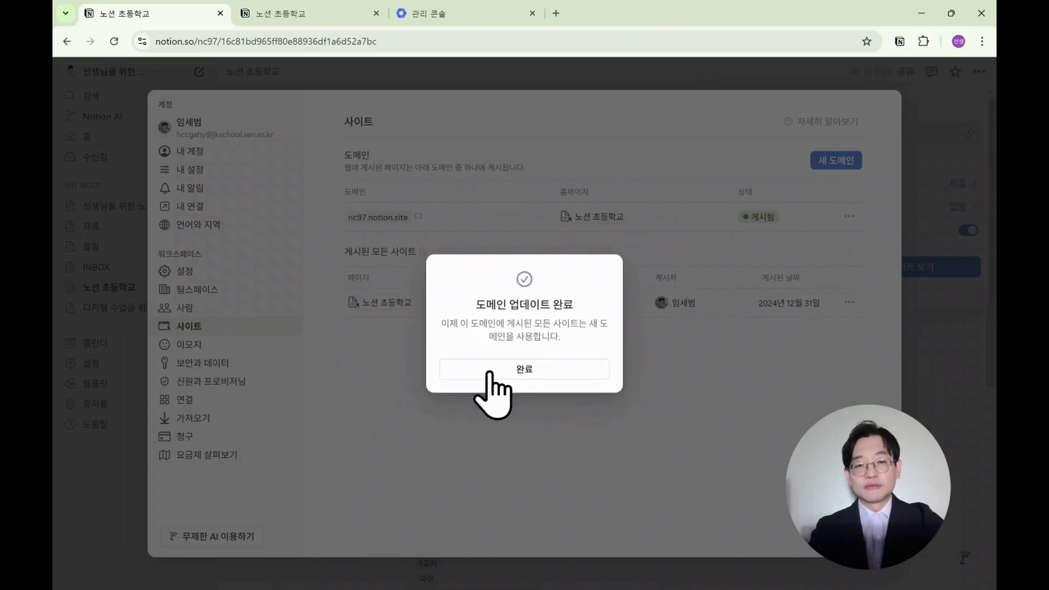
pyautogui.click(507, 368)
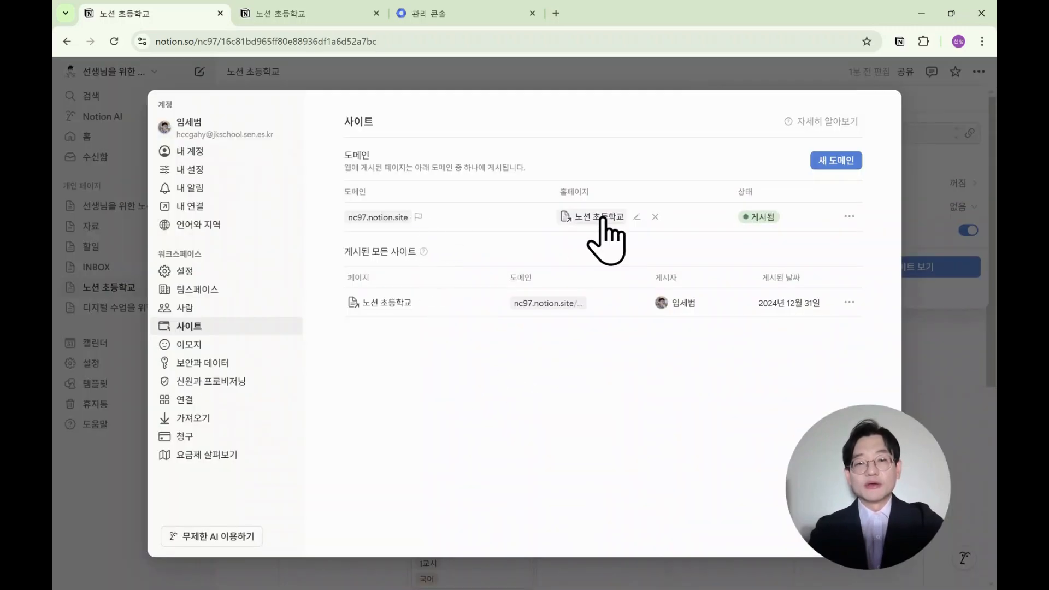
# Open nc97.notion.site in a new browser tab to check the published class homepage, then close that tab.
pyautogui.moveTo(592, 218)
pyautogui.moveTo(346, 217); pyautogui.dragTo(412, 215)
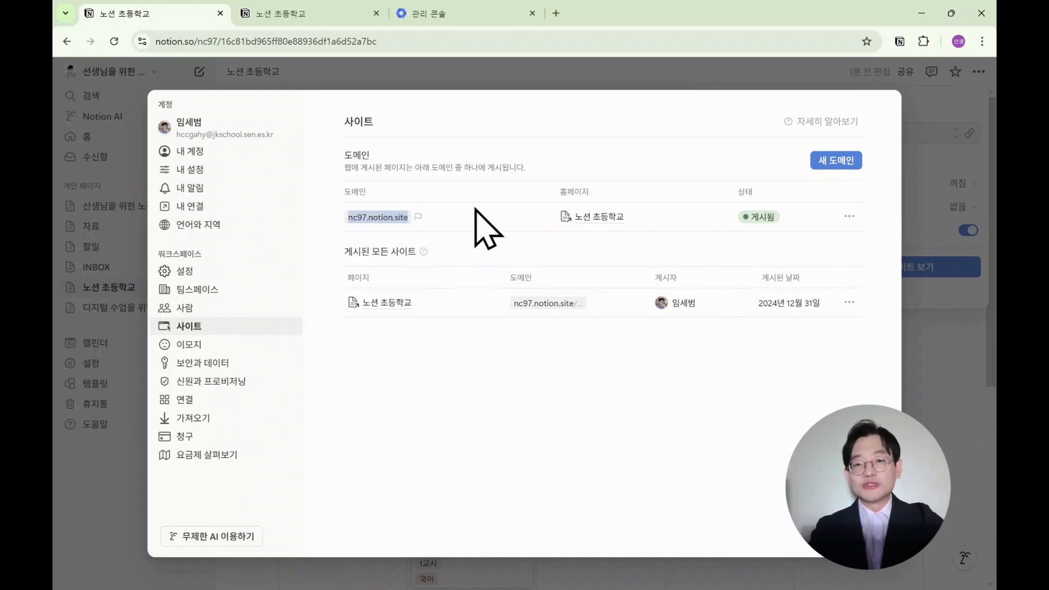
pyautogui.click(949, 186)
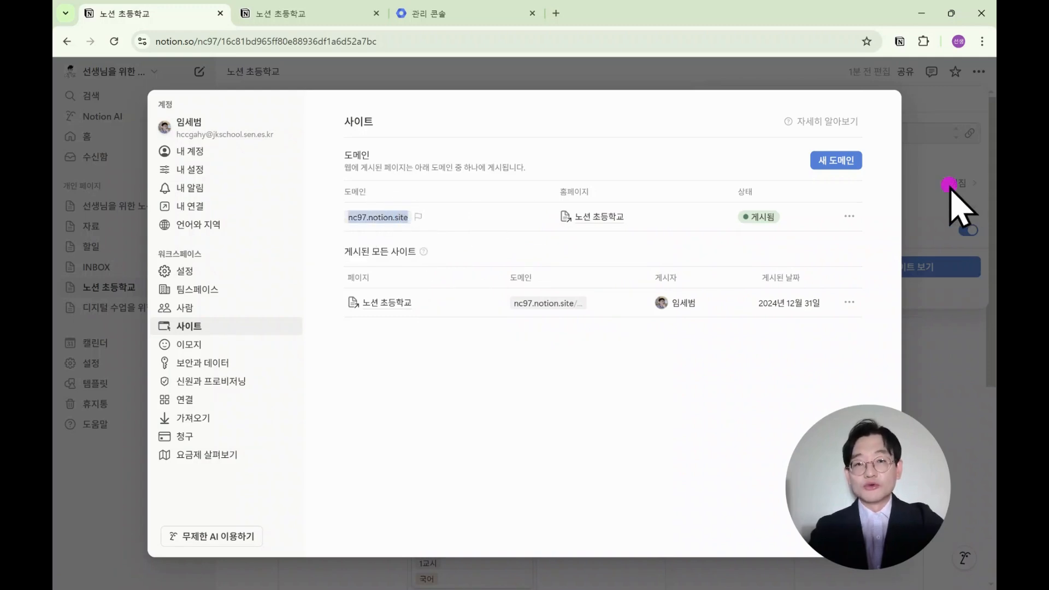
pyautogui.click(556, 13)
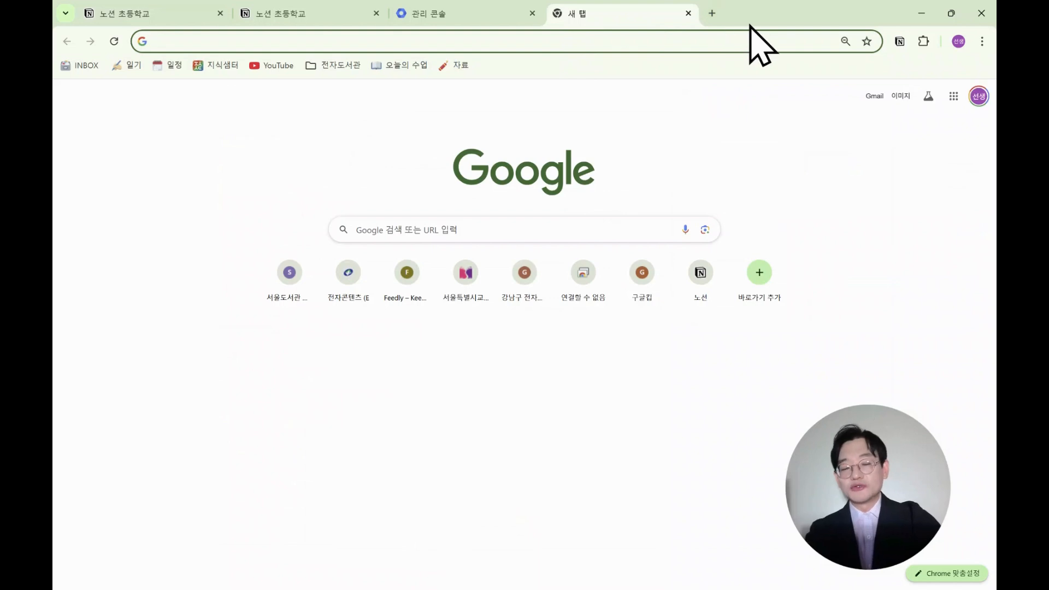
pyautogui.write('nc97')
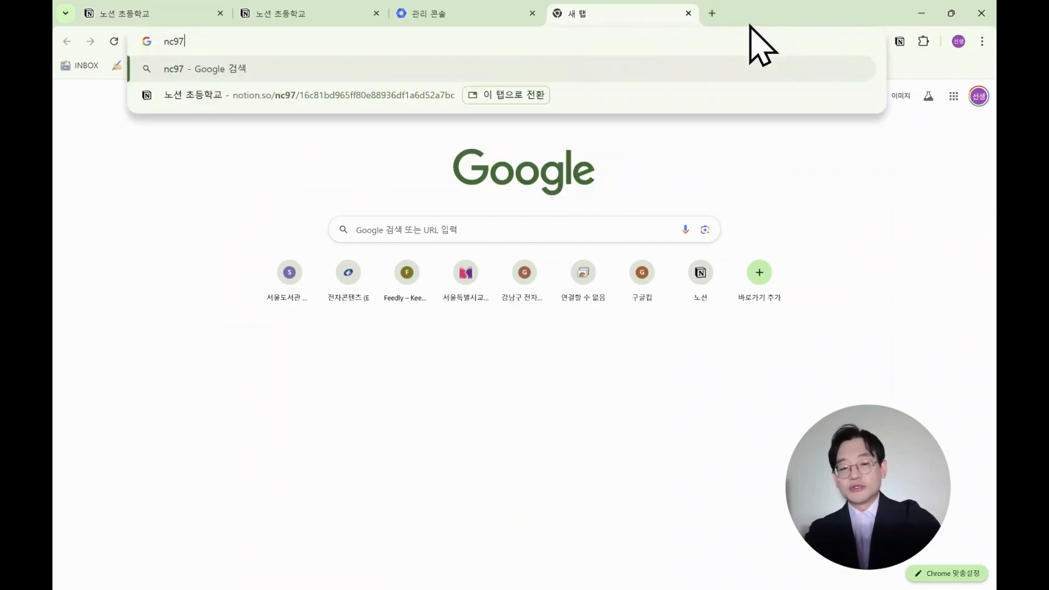
pyautogui.write('.notion.site')
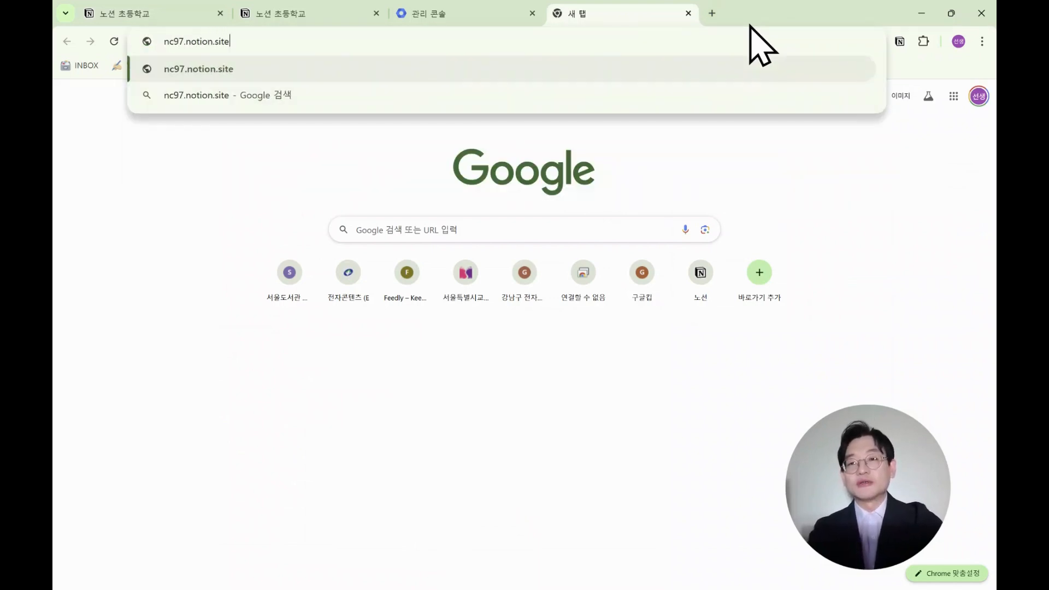
pyautogui.press('Return')
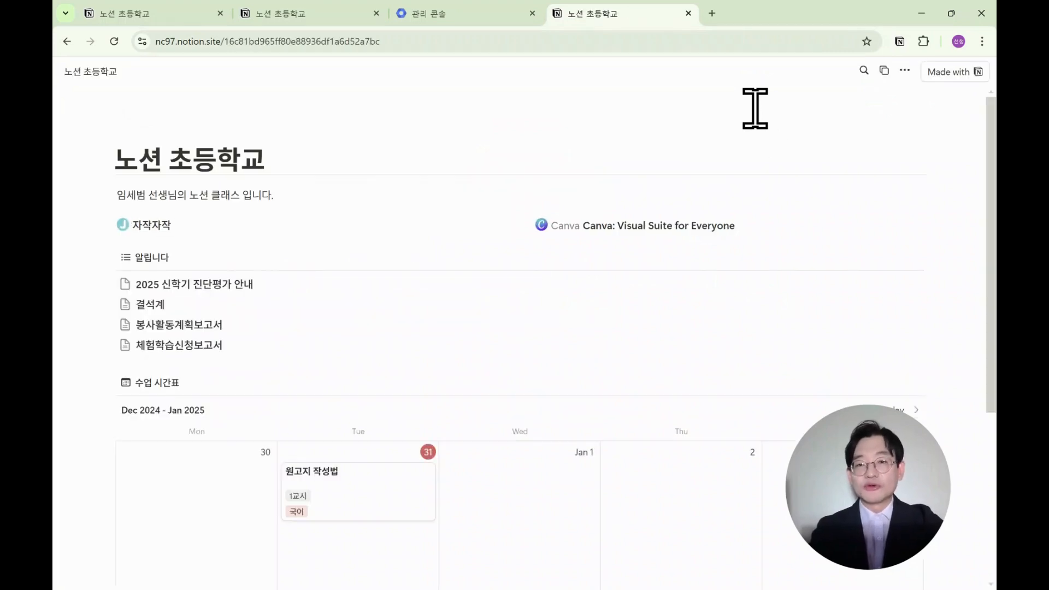
pyautogui.hotkey('ctrl', 'w')
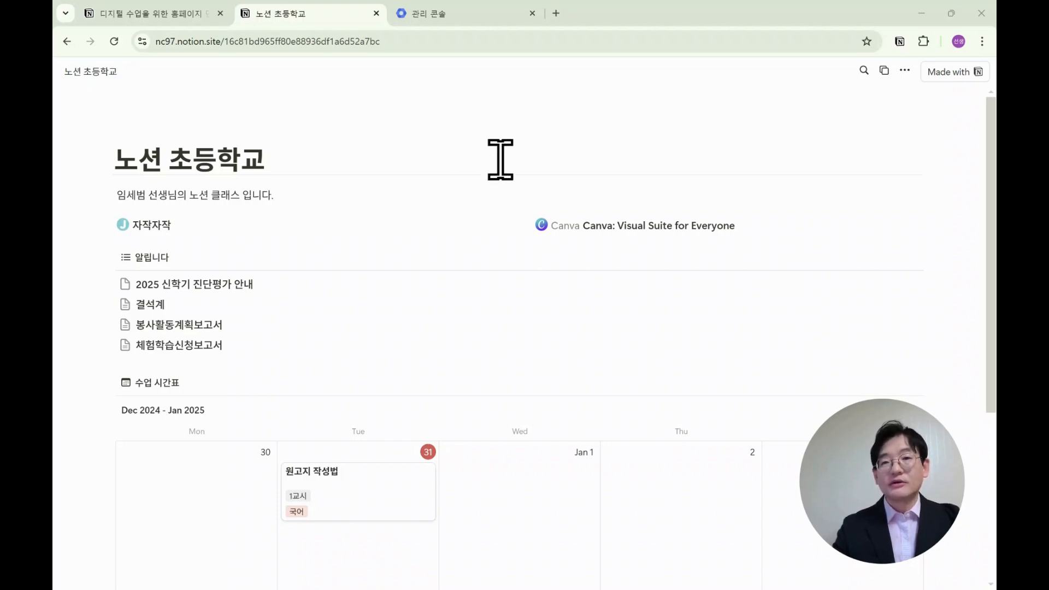
# In the Admin console, open Chrome user and browser settings for the 4학년 1반 organisational unit under 2024학년도 > 4학년.
pyautogui.click(480, 17)
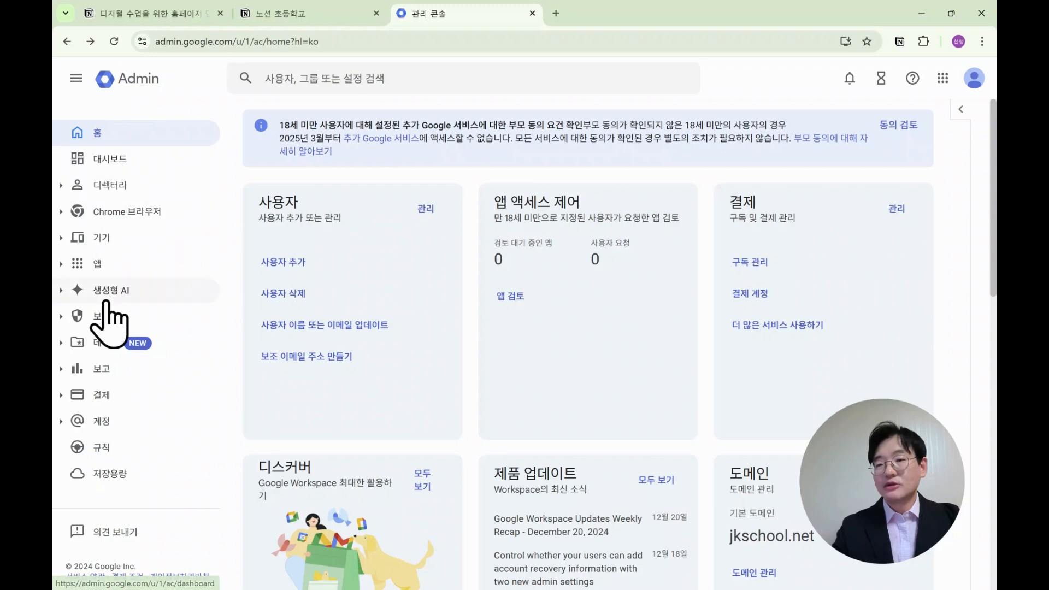
pyautogui.click(112, 239)
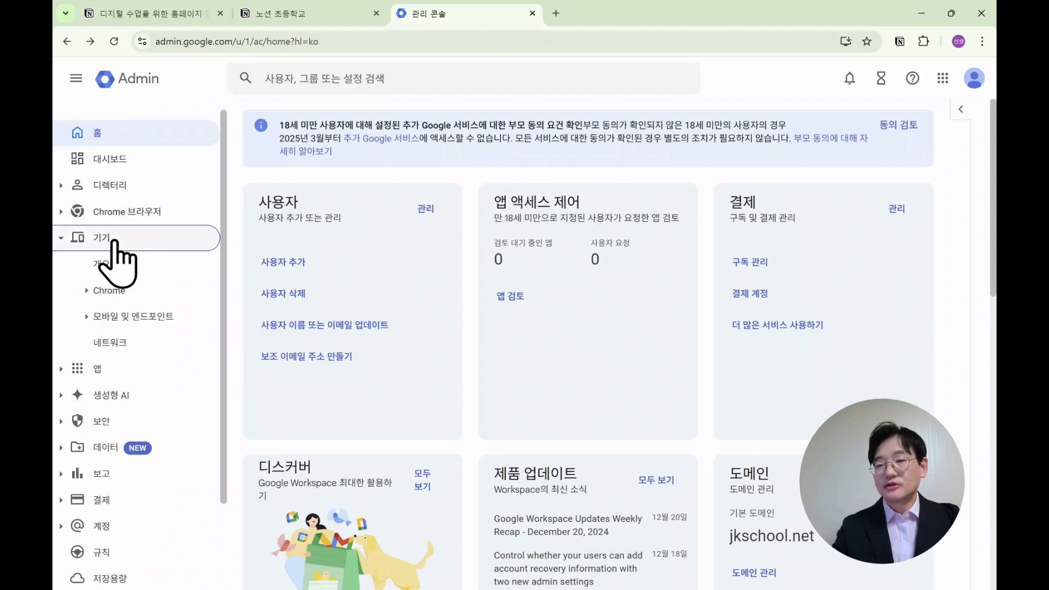
pyautogui.click(115, 291)
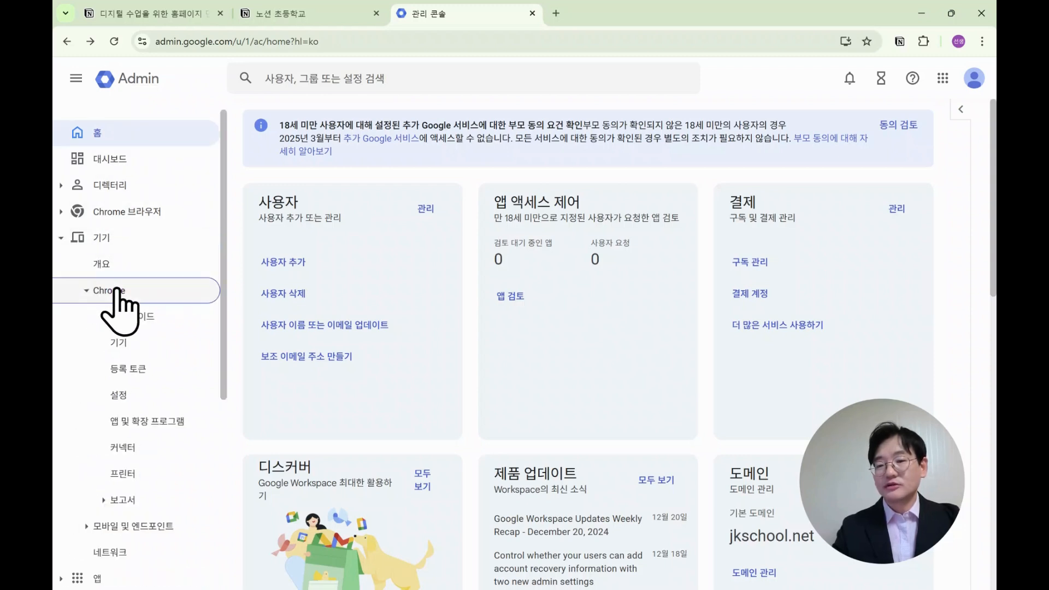
pyautogui.click(141, 397)
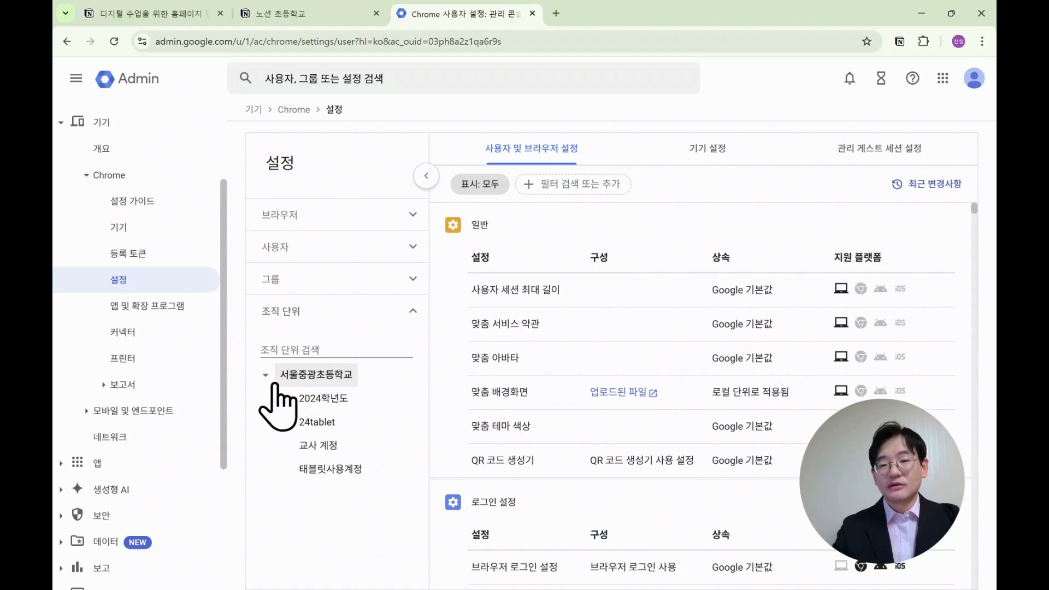
pyautogui.click(284, 398)
pyautogui.scroll(-1, 328, 453)
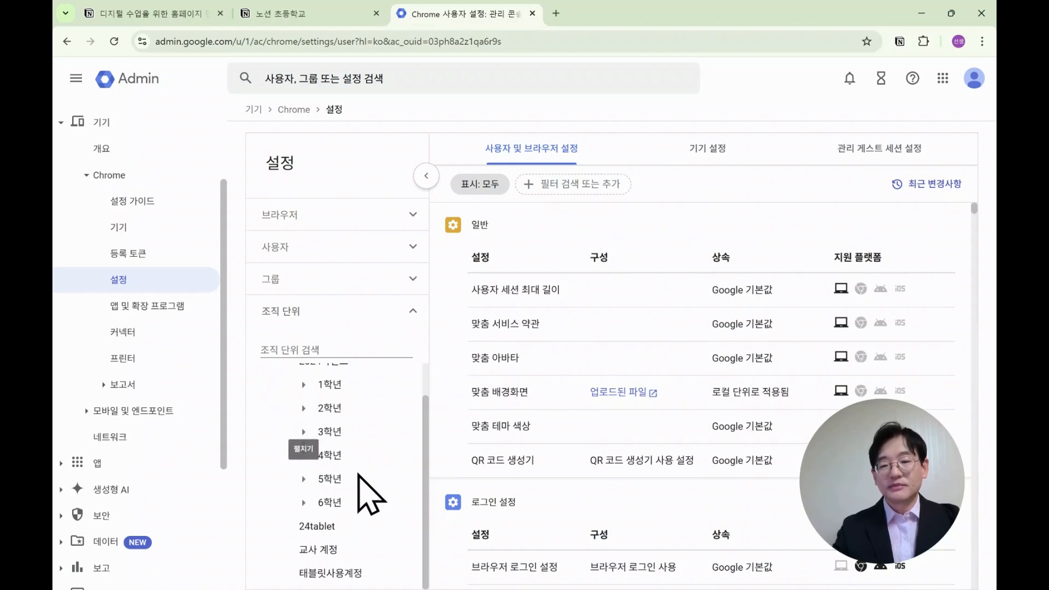
pyautogui.click(303, 455)
pyautogui.click(355, 480)
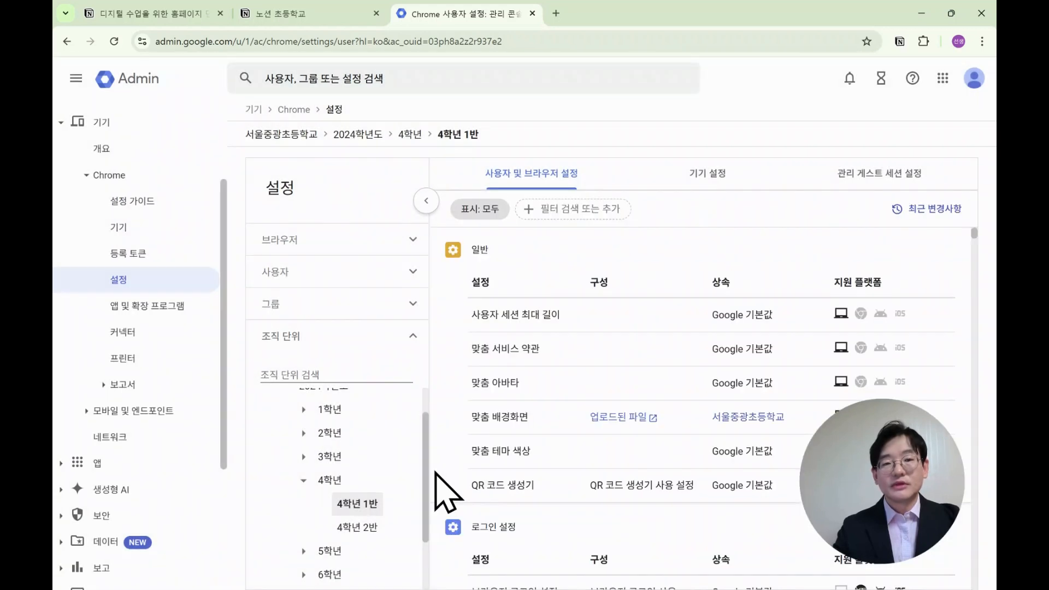
# Filter the Chrome settings by the text 홈 to find the homepage options.
pyautogui.click(568, 206)
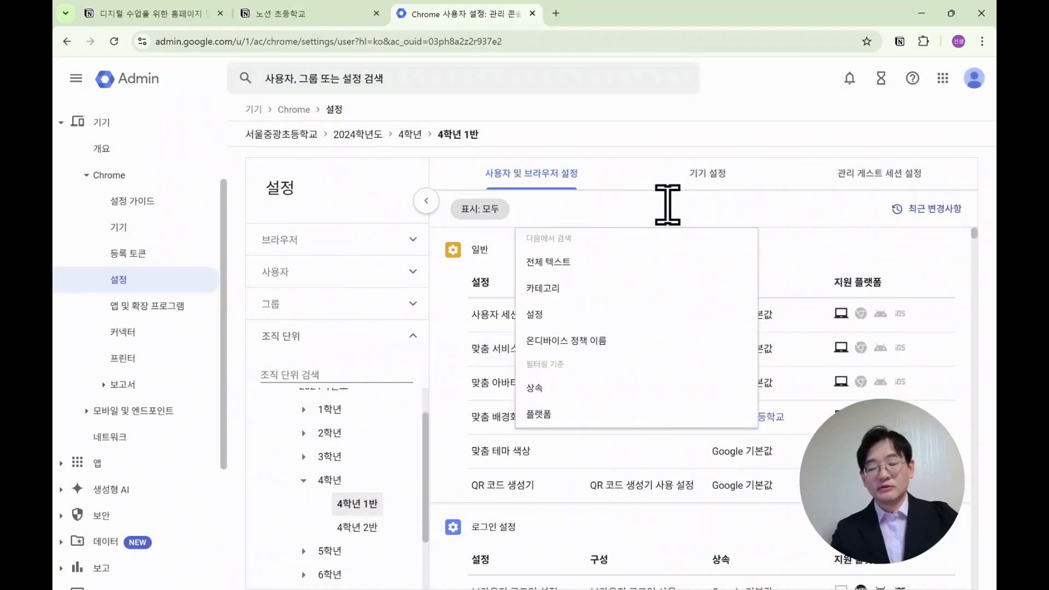
pyautogui.write('홈')
pyautogui.press('Escape')
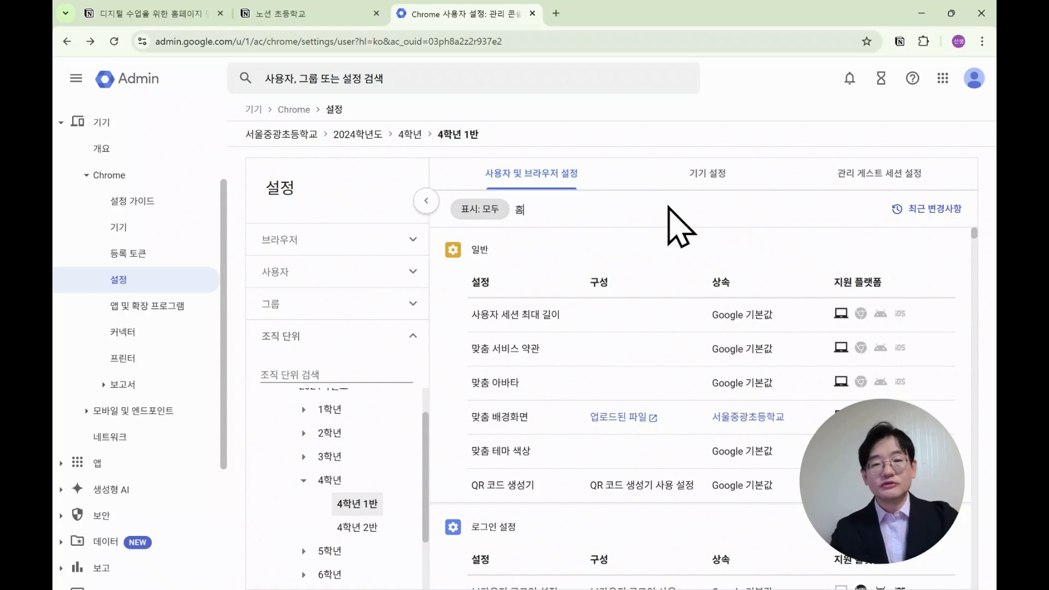
pyautogui.press('Return')
pyautogui.scroll(-3, 663, 322)
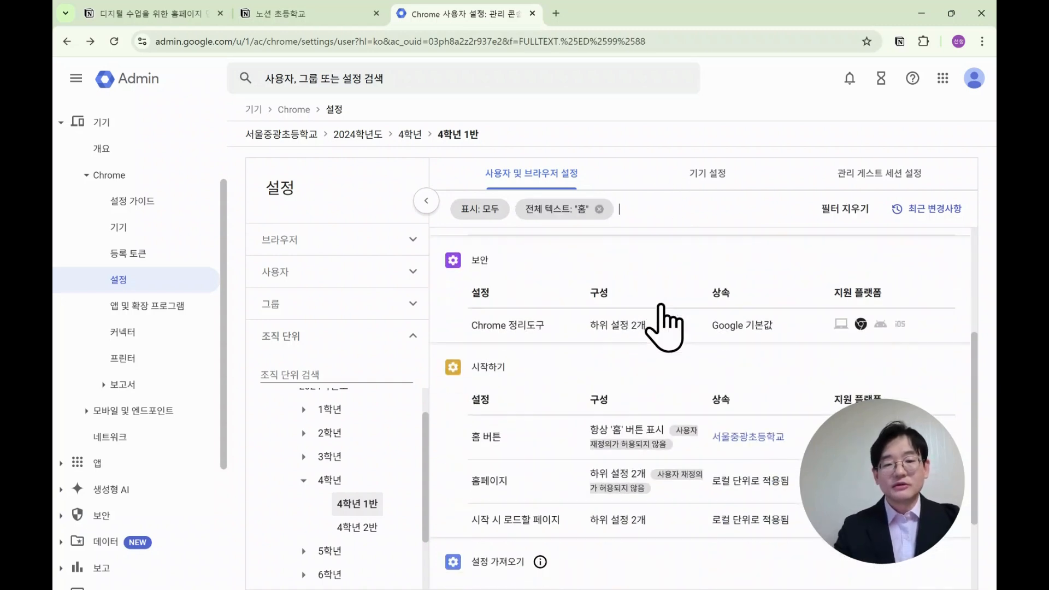
pyautogui.scroll(-2, 650, 383)
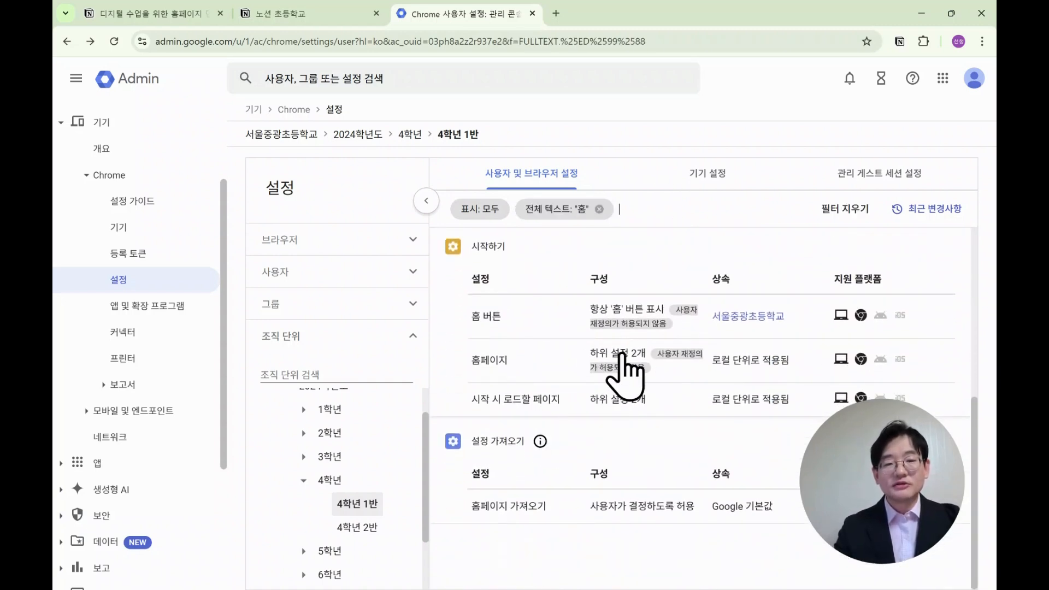
# Set the Homepage policy to always show the URL below, enter nc97.notion.site as the homepage URL, and save.
pyautogui.click(621, 354)
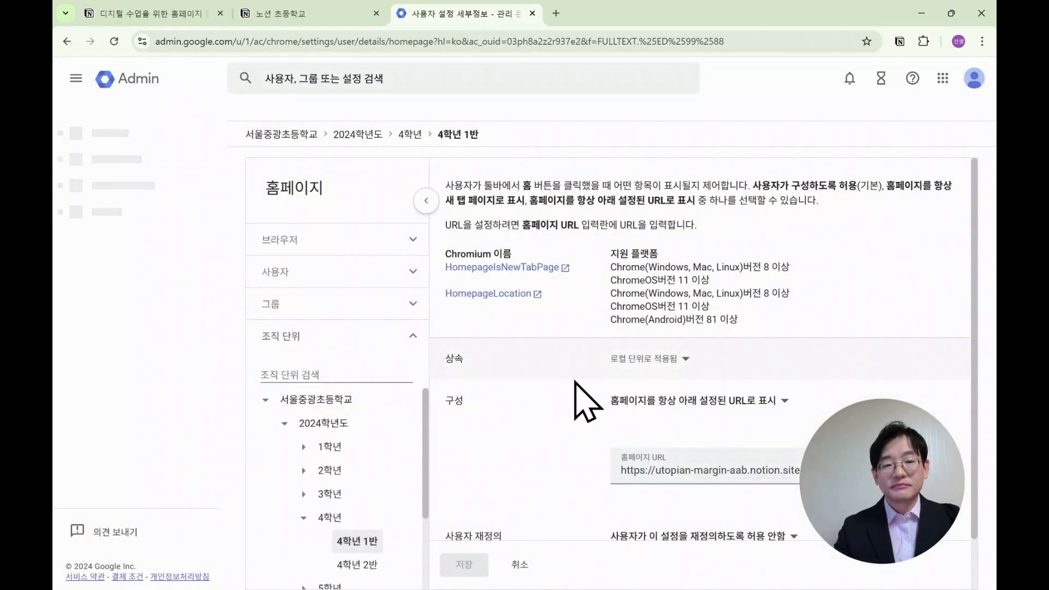
pyautogui.scroll(-1, 574, 381)
pyautogui.click(678, 413)
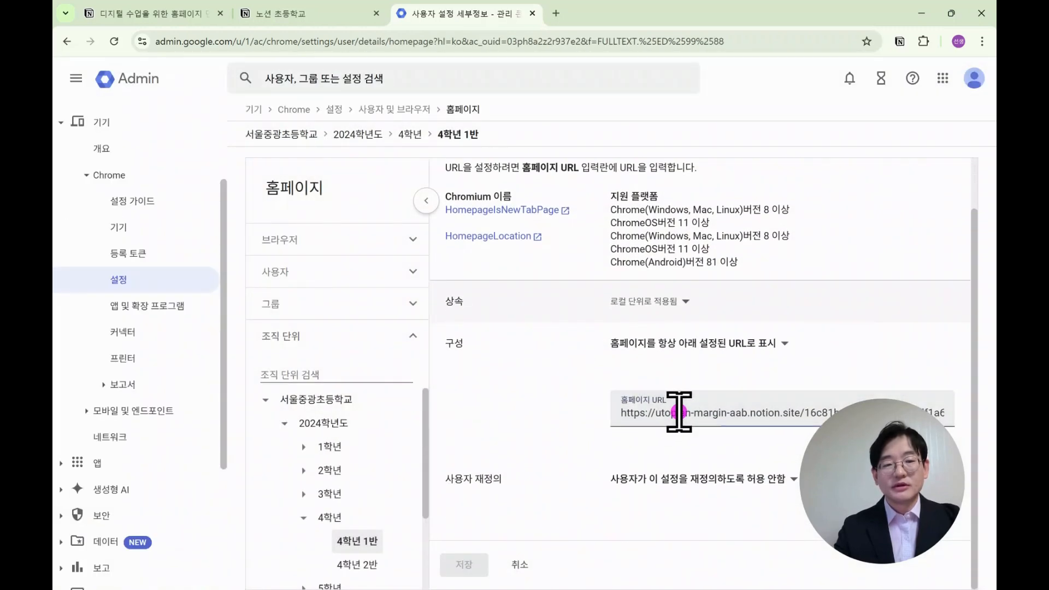
pyautogui.click(671, 341)
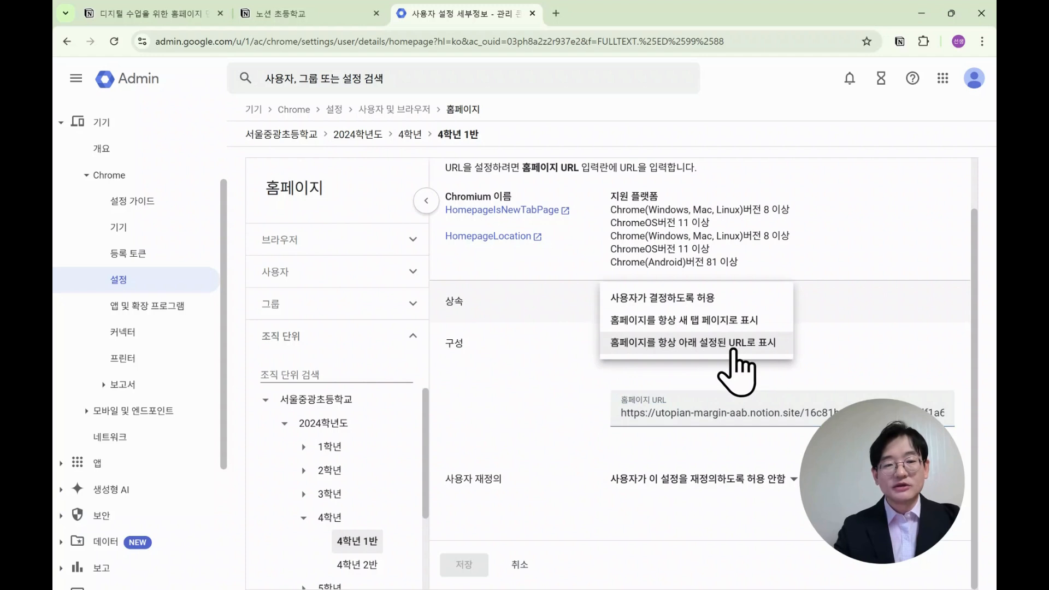
pyautogui.click(759, 343)
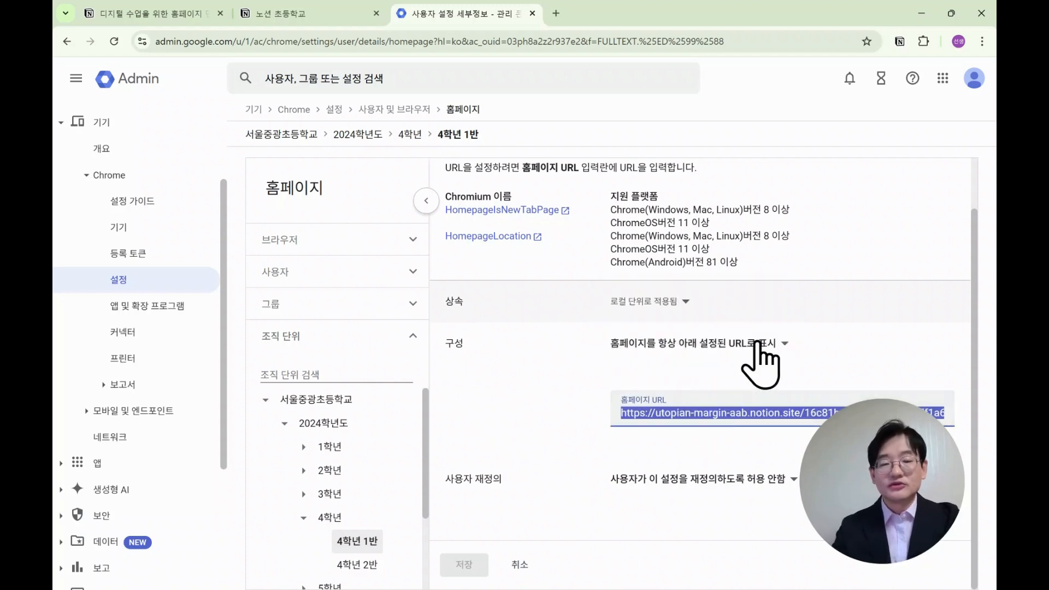
pyautogui.write('nc')
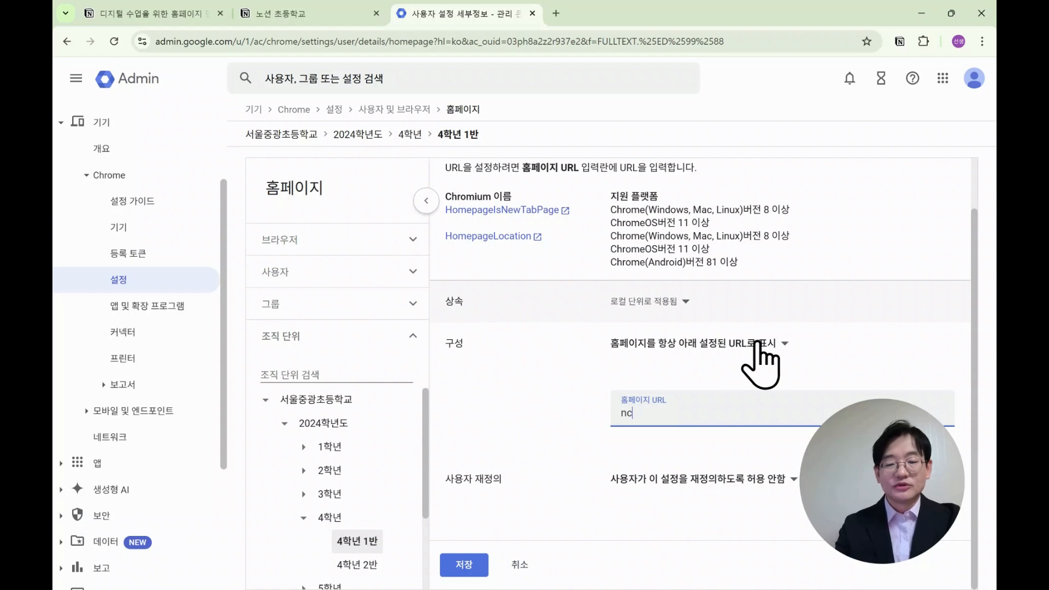
pyautogui.write('97.no')
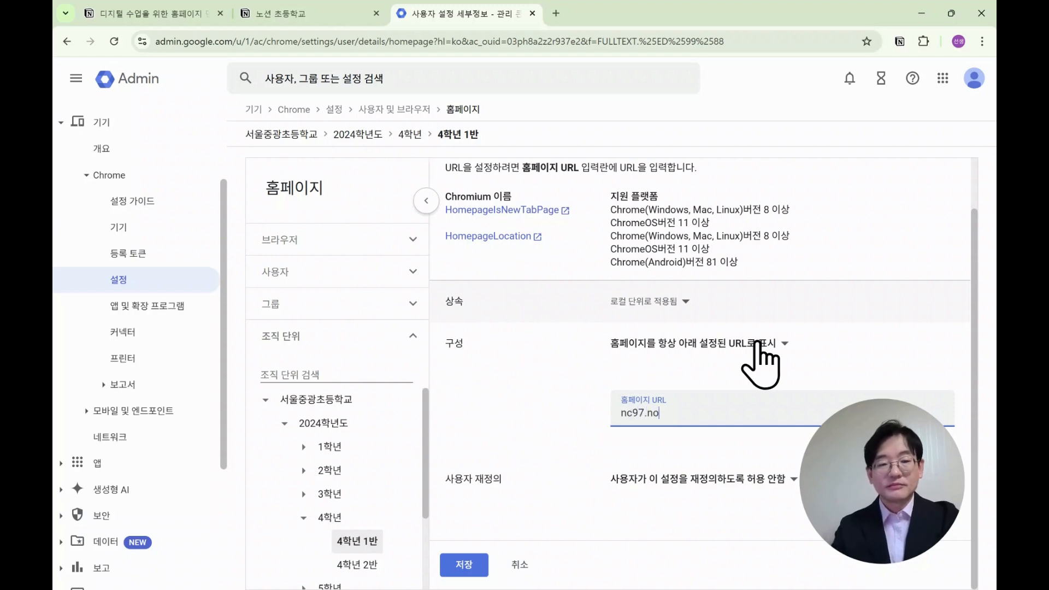
pyautogui.write('tion.site')
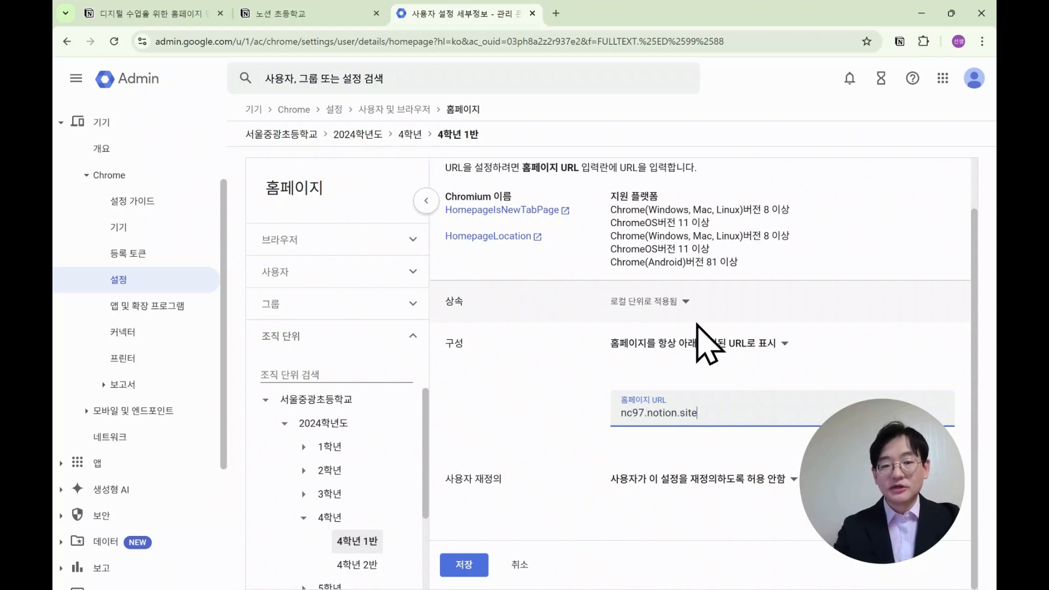
pyautogui.click(466, 554)
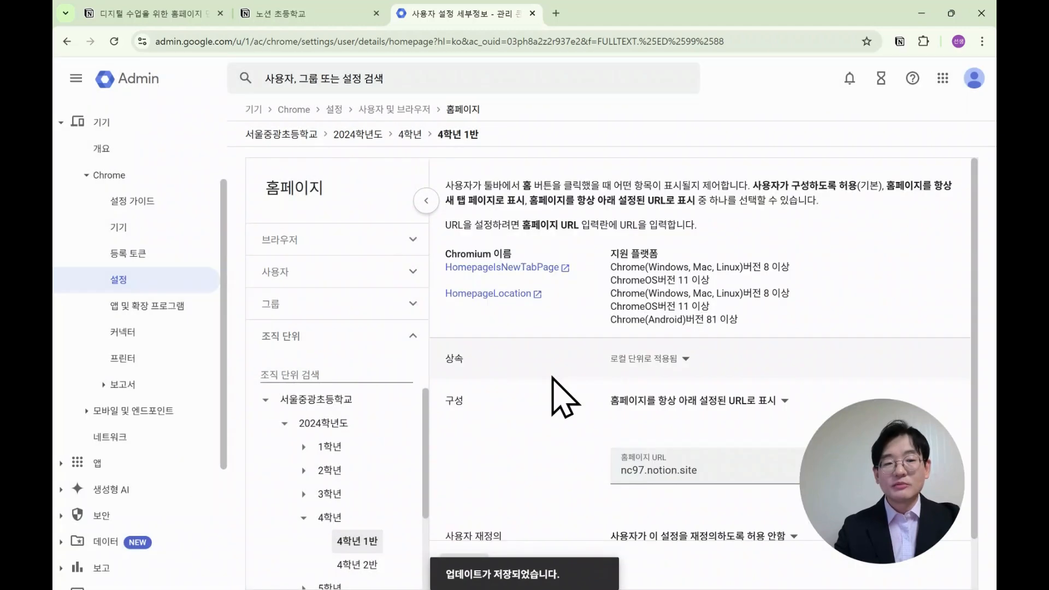
# Open a new browser window and go to its homepage to test the new homepage setting.
pyautogui.scroll(-1, 567, 441)
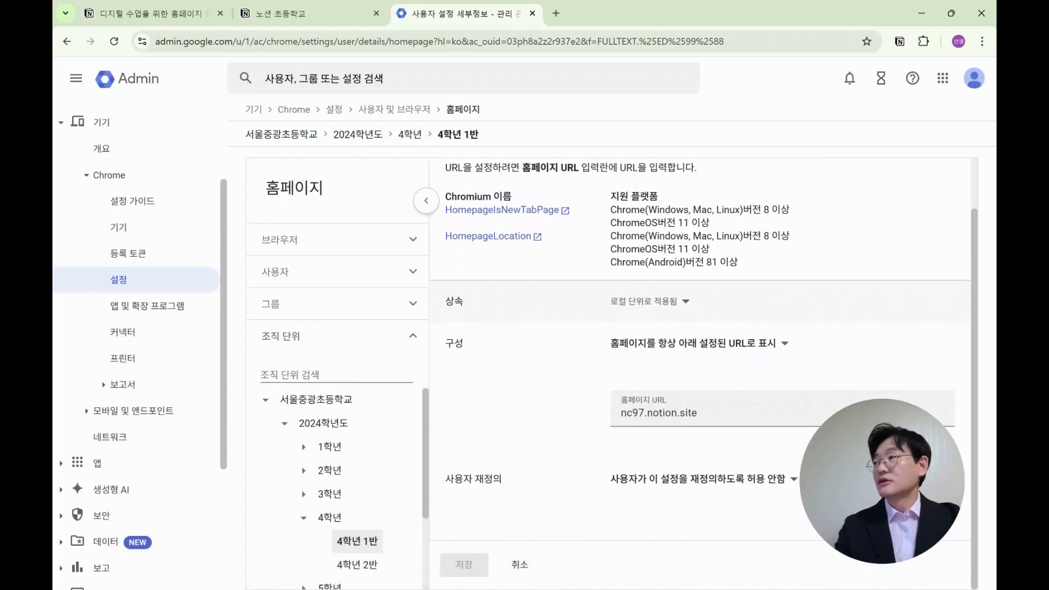
pyautogui.hotkey('ctrl', 'n')
pyautogui.moveTo(604, 51); pyautogui.dragTo(659, 26)
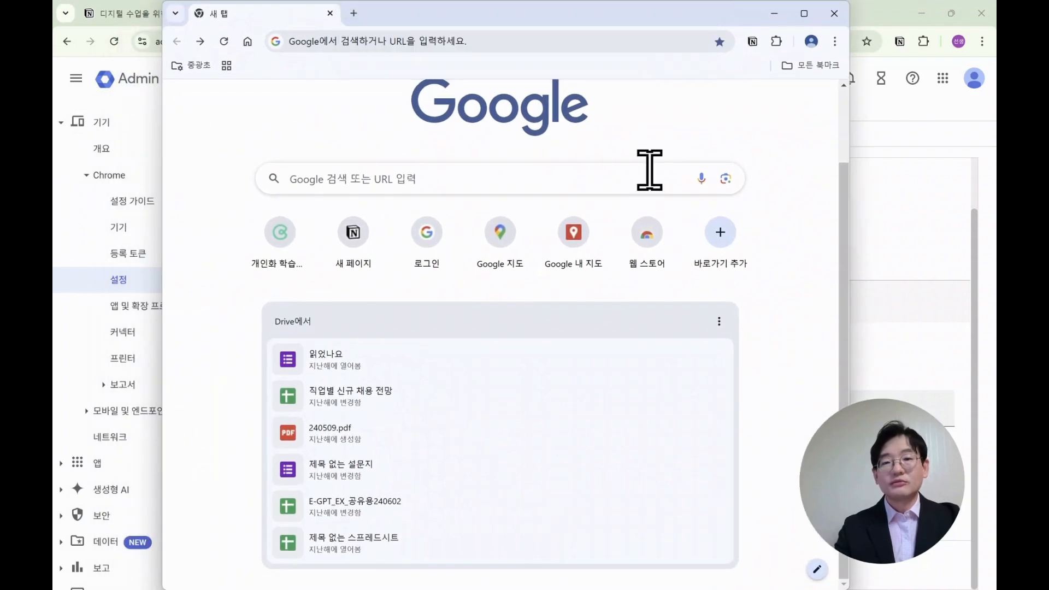
pyautogui.click(248, 42)
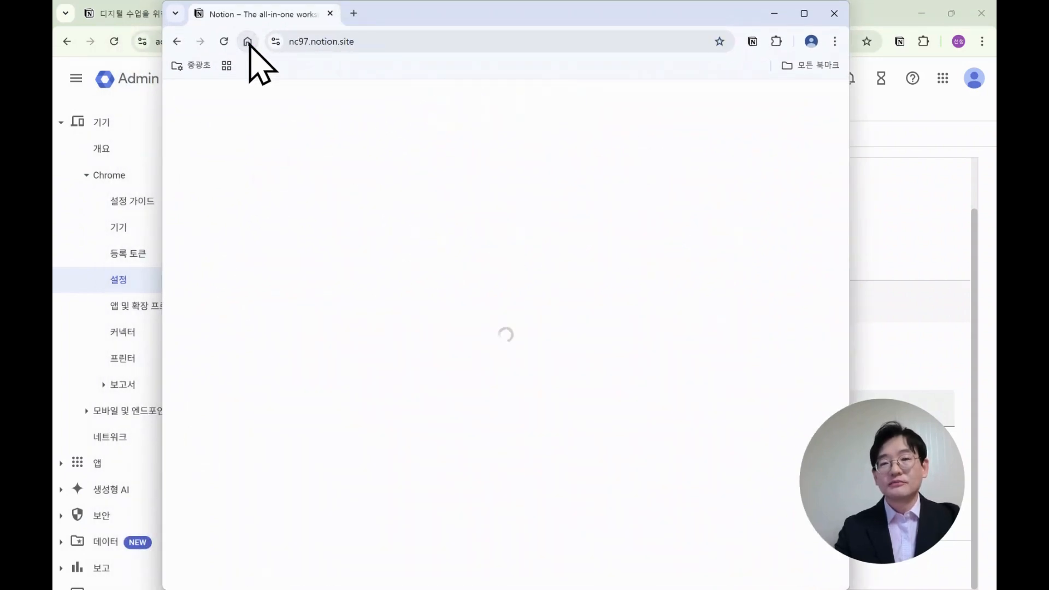